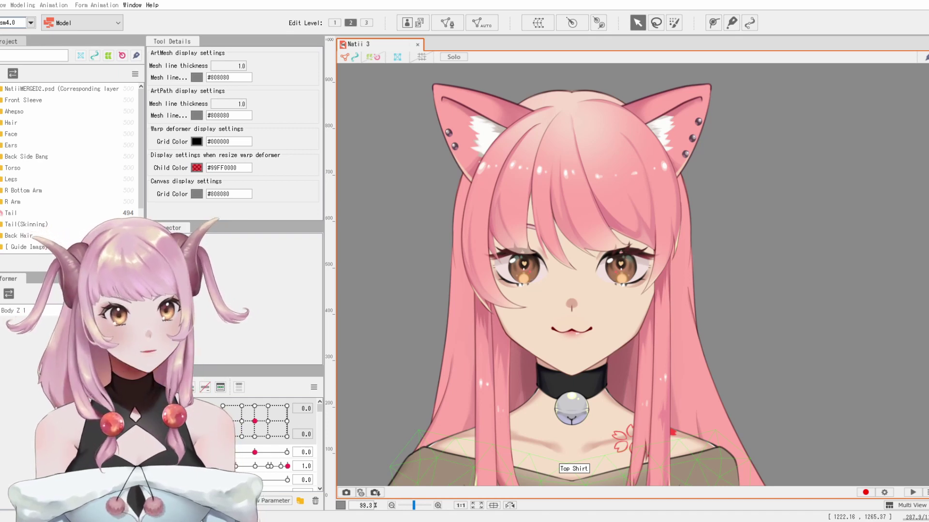
Preview the model's physics on a close-up of the face by swinging Angle Z to its minimum.
mouse_move(255, 421)
mouse_down()
mouse_move(222, 420)
mouse_move(255, 422)
mouse_up()
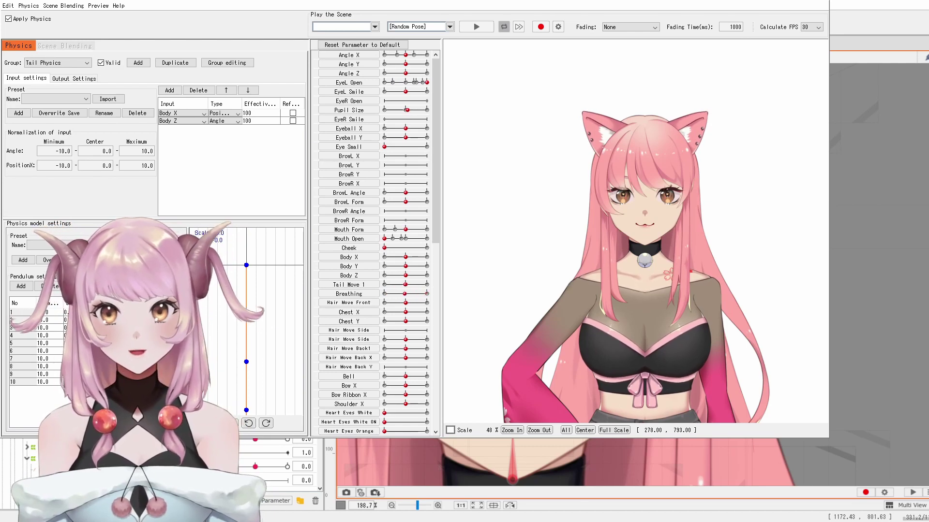
drag(675, 223, 699, 213)
scroll(699, 213, up, 3)
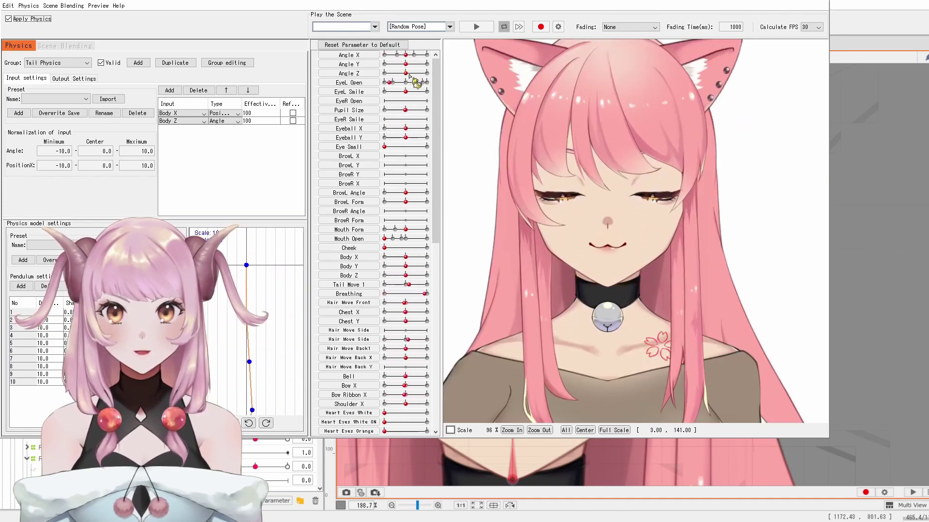
mouse_move(407, 74)
mouse_down()
mouse_move(382, 81)
mouse_move(433, 87)
mouse_move(396, 84)
mouse_move(418, 85)
mouse_up()
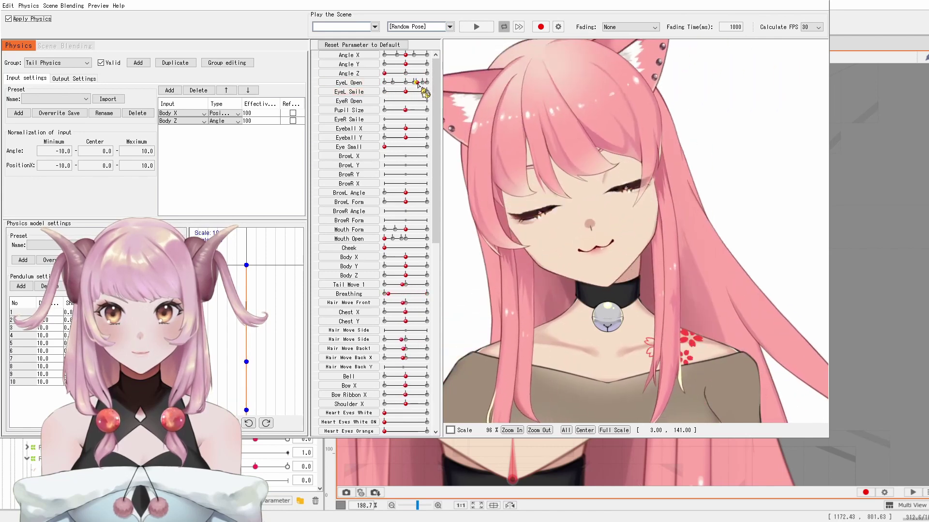
click(424, 92)
scroll(650, 209, down, 2)
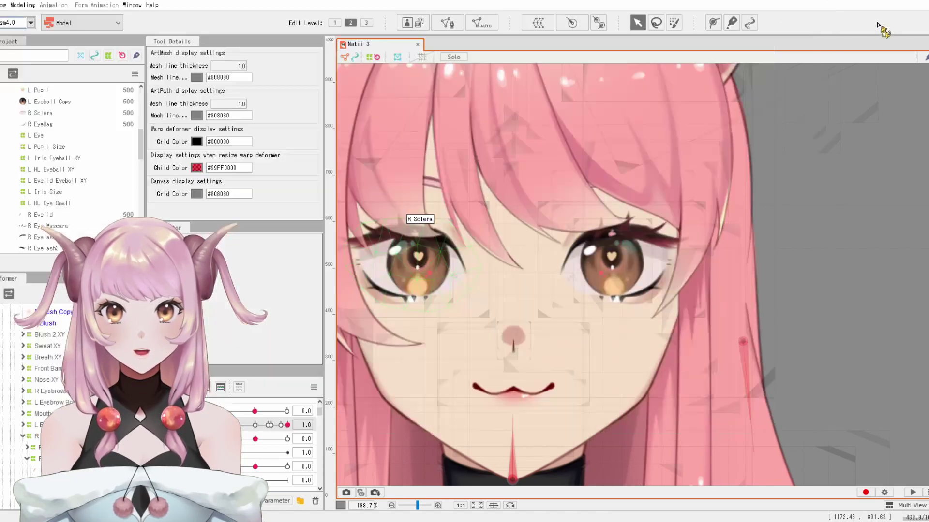
Try pulling the R Eyelash1 mesh away from the eye as a separate layer, and undo the move.
scroll(629, 457, down, 2)
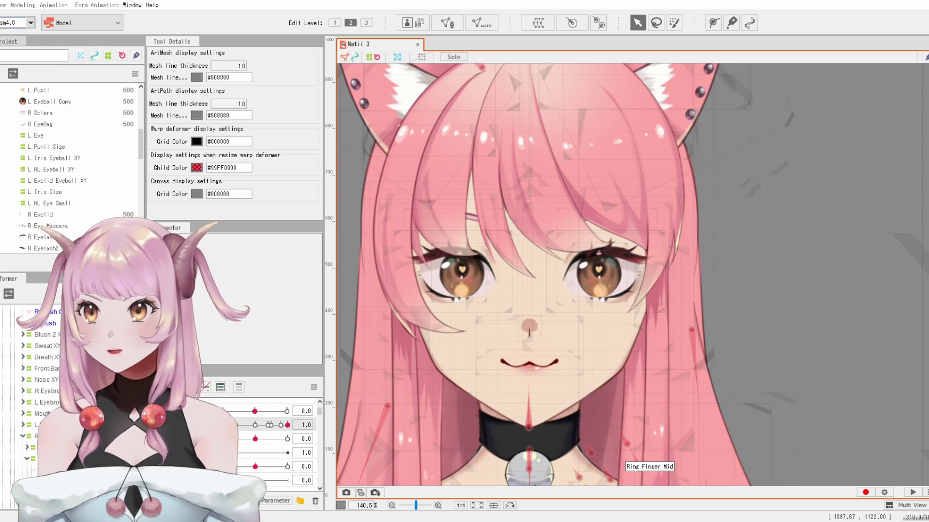
scroll(618, 242, up, 1)
click(617, 257)
scroll(616, 258, up, 1)
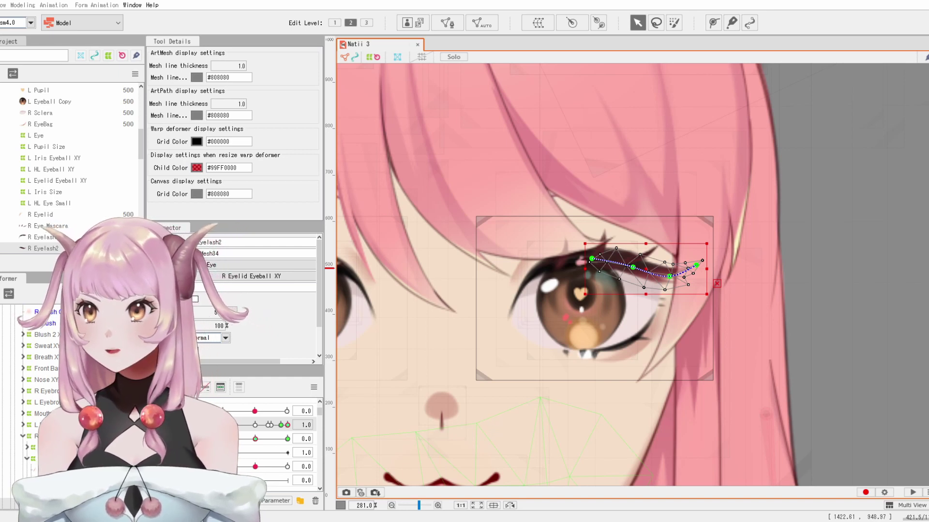
click(584, 260)
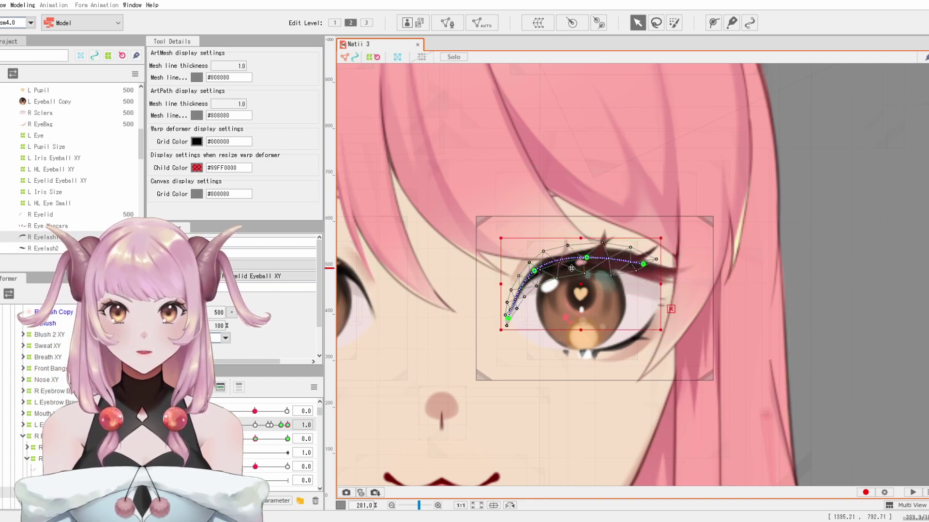
drag(582, 287, 784, 346)
key(ctrl+z)
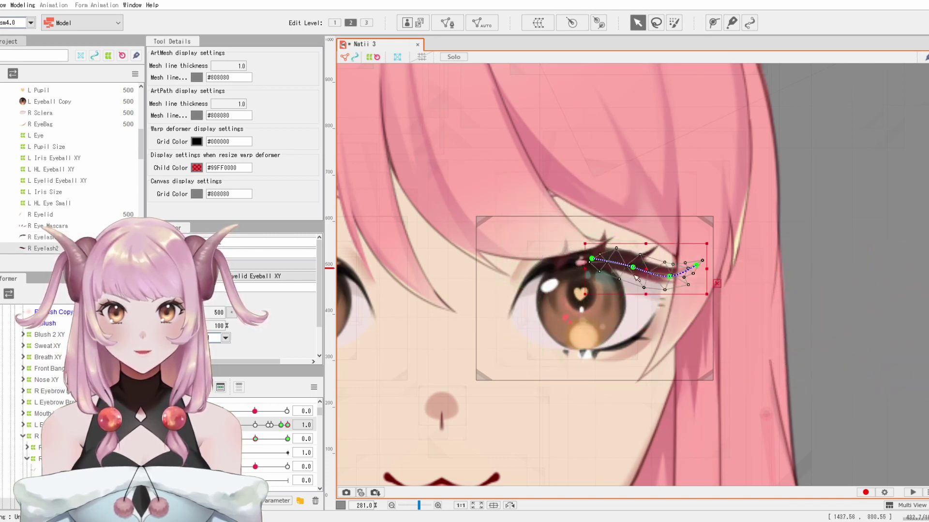
Try pulling the R Eyelash2 mesh off the eye, undo it, and check the R Eye Mascara mesh above the lashes.
drag(643, 280, 770, 277)
key(ctrl+z)
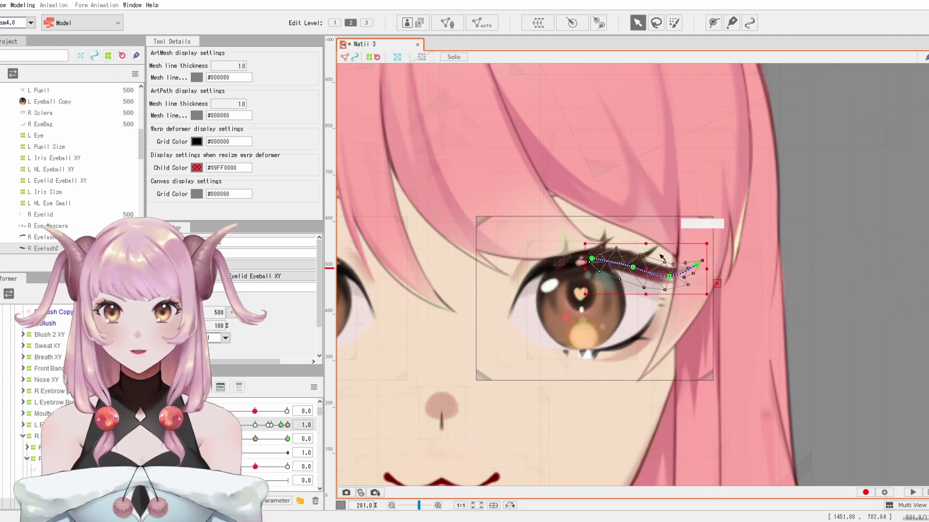
click(608, 250)
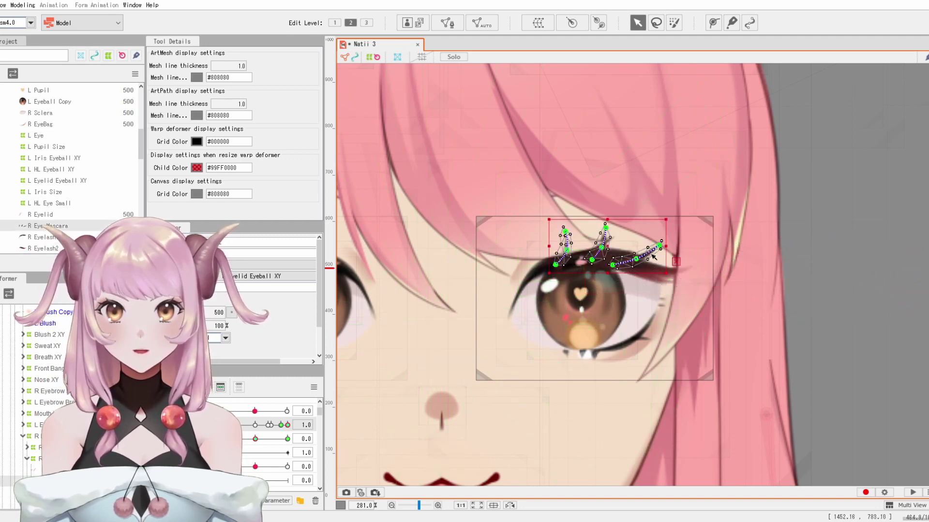
mouse_move(608, 252)
mouse_down()
mouse_move(609, 196)
mouse_move(627, 250)
mouse_move(627, 345)
mouse_move(614, 382)
mouse_move(623, 244)
mouse_move(621, 376)
mouse_move(622, 253)
mouse_up()
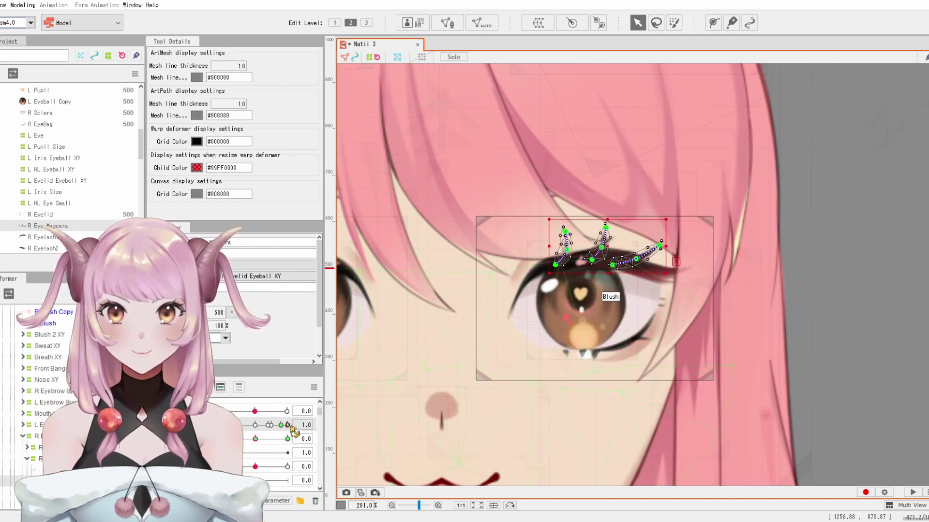
Inspect the R Pupil mesh and the R Pupil Size deformer by selecting each of them inside the iris.
click(612, 299)
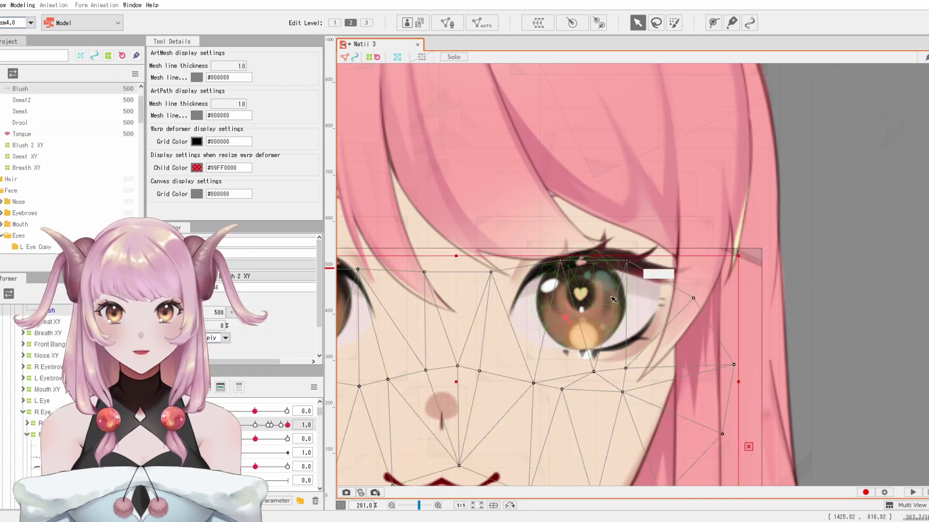
click(582, 293)
mouse_move(582, 294)
mouse_down()
mouse_move(596, 297)
mouse_move(583, 293)
mouse_up()
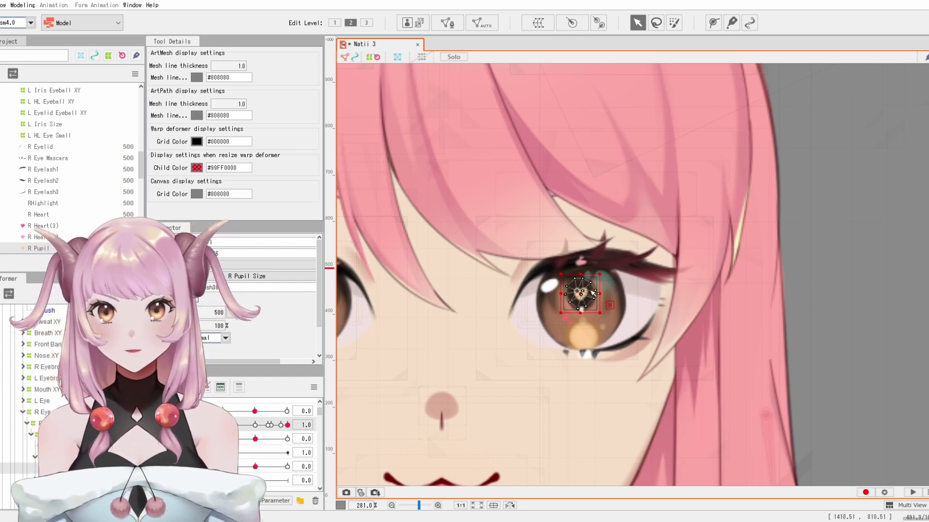
click(607, 326)
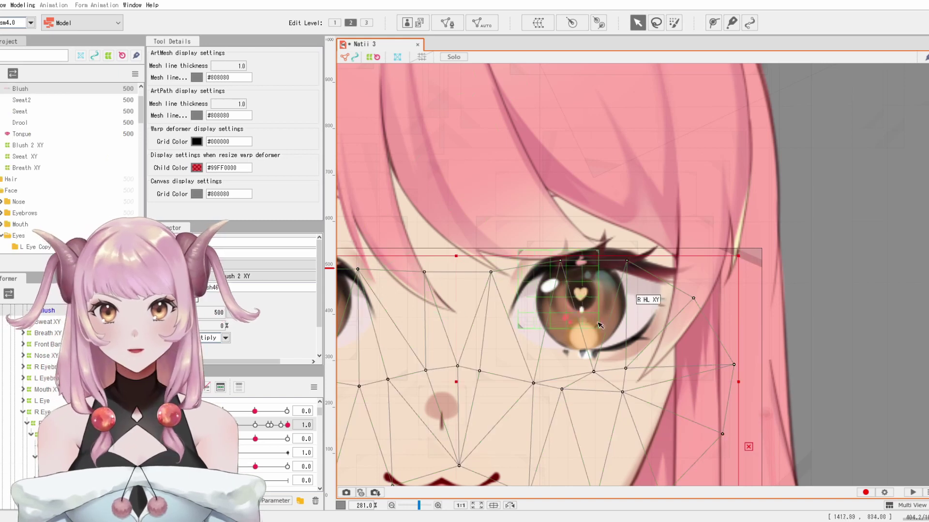
click(602, 306)
click(548, 411)
click(590, 297)
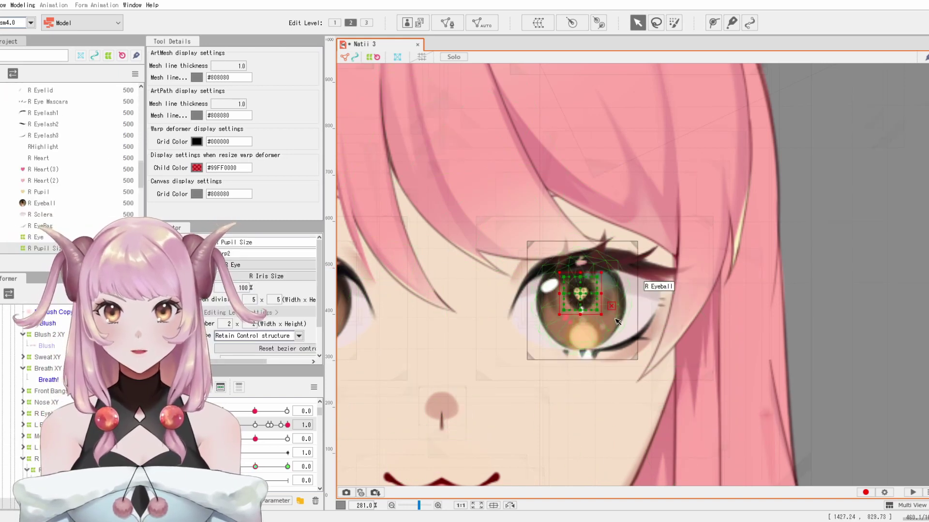
Open the R Eyeball mesh for editing, select the vertices around the pupil, try shifting them, and close mesh editing.
click(601, 290)
scroll(602, 290, up, 5)
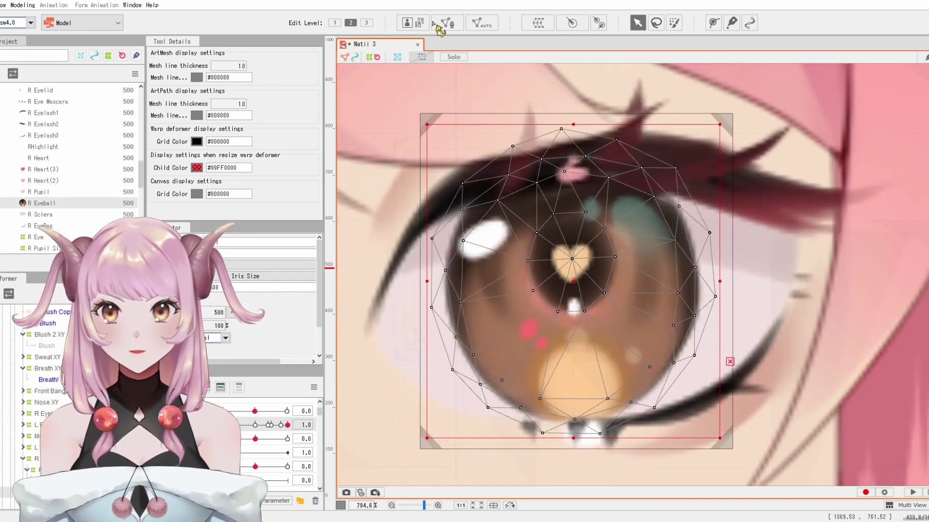
click(447, 23)
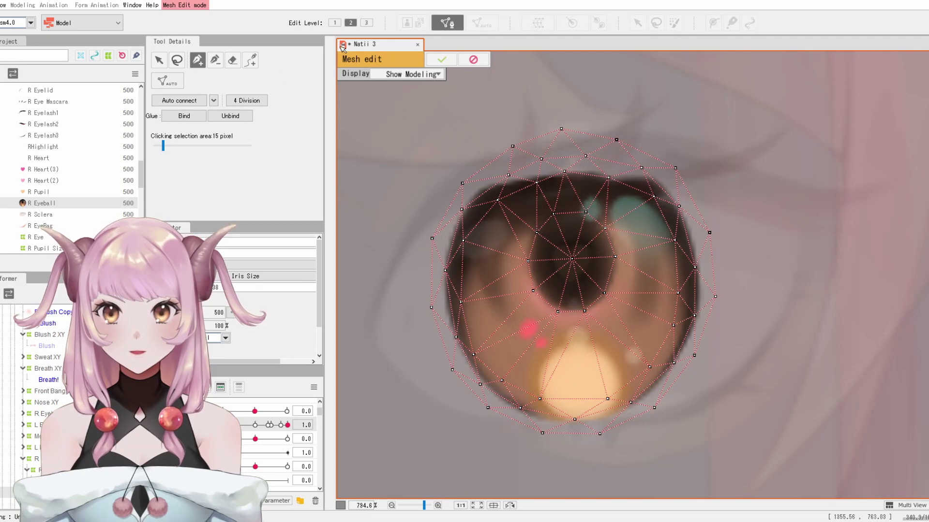
click(159, 59)
drag(516, 196, 645, 342)
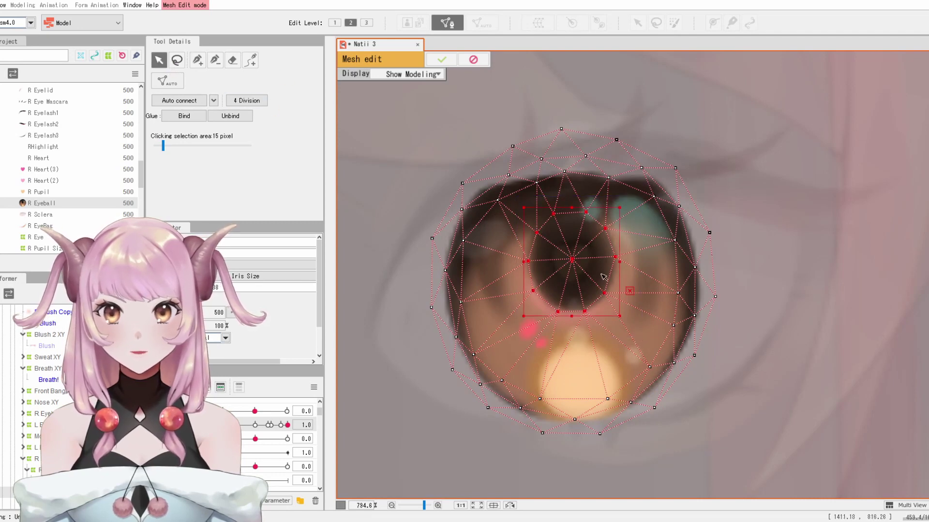
drag(574, 259, 539, 253)
click(448, 60)
click(449, 63)
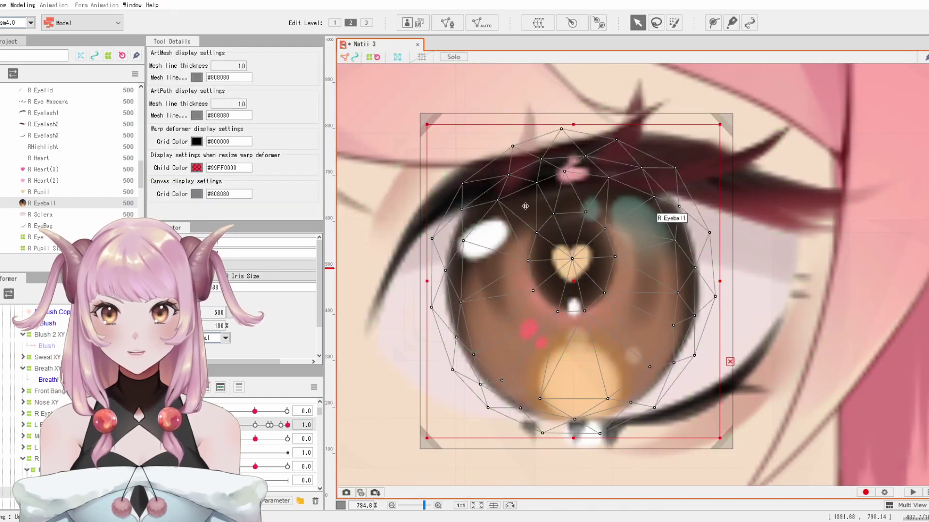
Try moving the pupil vertices of the R Eyeball mesh sideways within the iris, and undo the move.
click(655, 23)
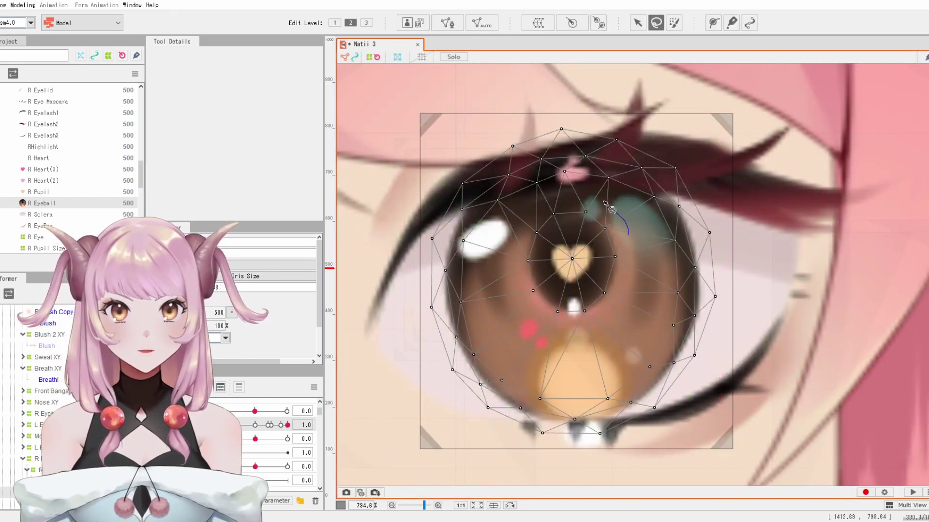
click(637, 23)
drag(582, 273, 512, 278)
scroll(618, 300, down, 5)
key(ctrl+z)
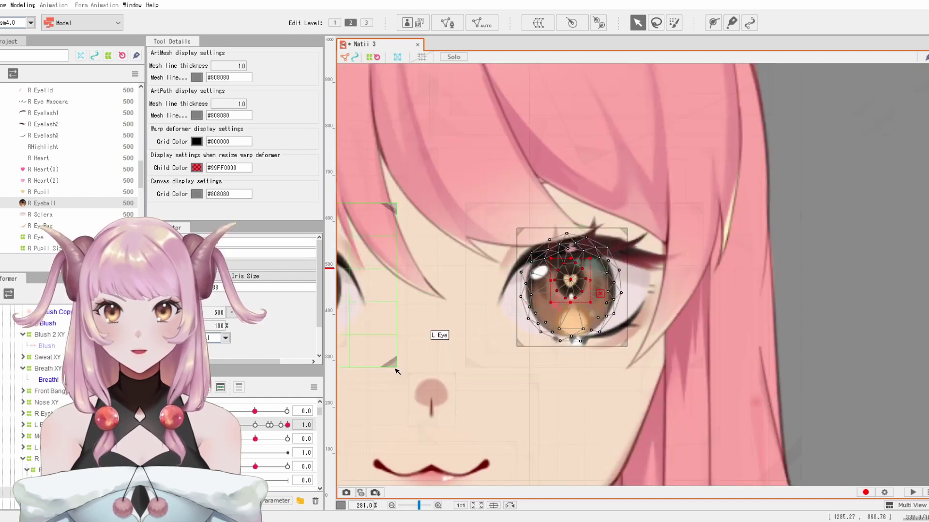
Deselect the eyeball mesh and split the combined two-axis parameter heading the parameter list into separate sliders.
drag(320, 412, 320, 409)
click(897, 277)
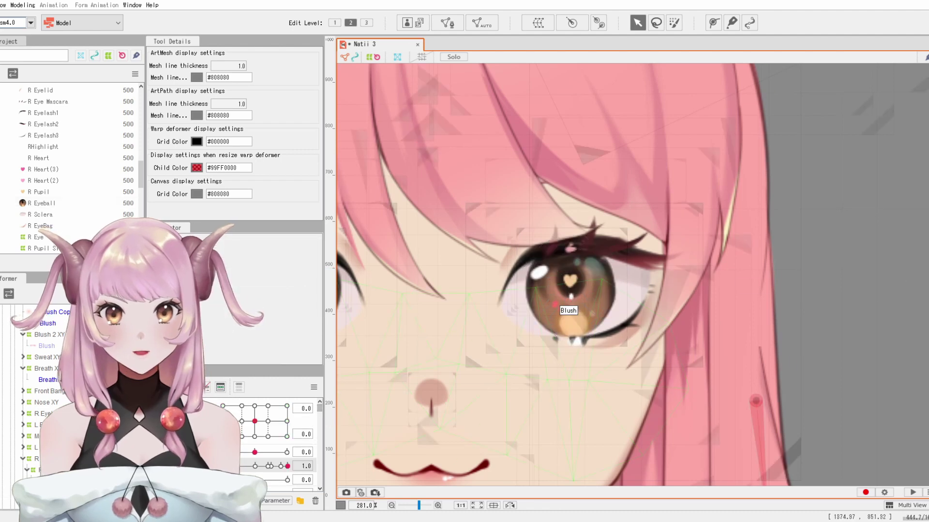
click(151, 421)
mouse_move(255, 406)
mouse_down()
mouse_move(290, 406)
mouse_move(255, 406)
mouse_up()
scroll(546, 293, up, 4)
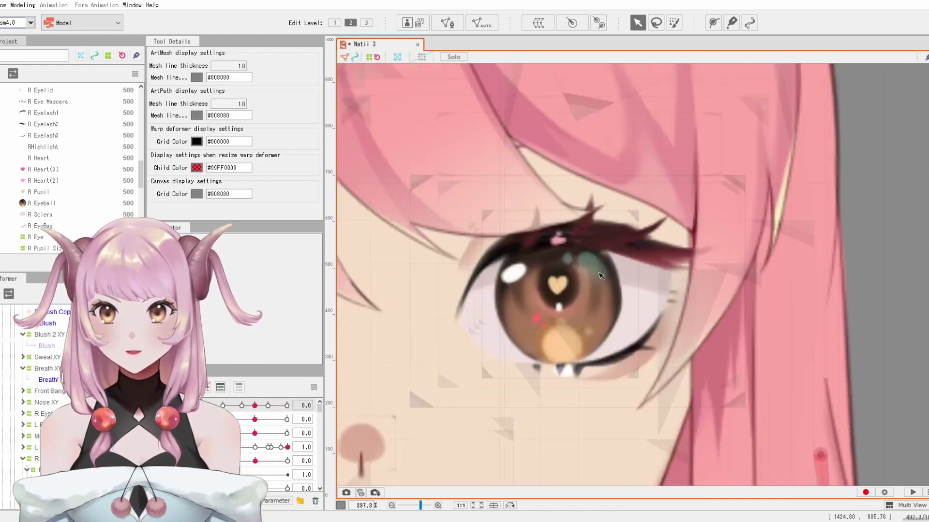
Try moving the R Pupil mesh sideways from the centre of the iris, and undo the move.
click(546, 293)
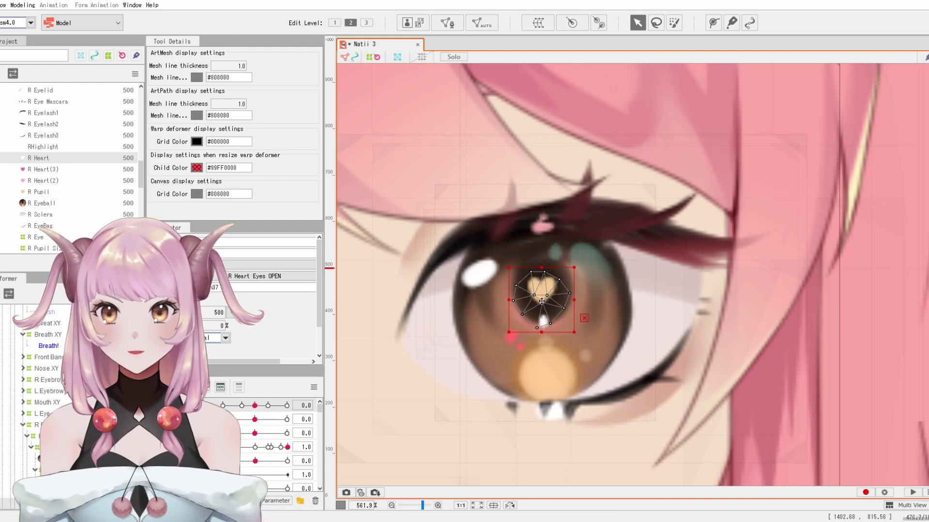
drag(549, 287, 572, 301)
click(541, 290)
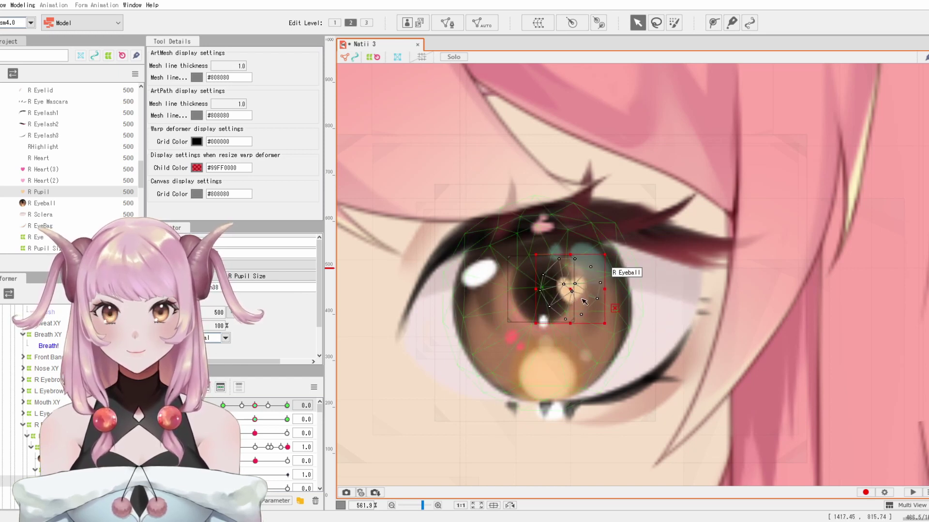
key(ctrl+z)
scroll(525, 294, up, 2)
scroll(601, 273, down, 5)
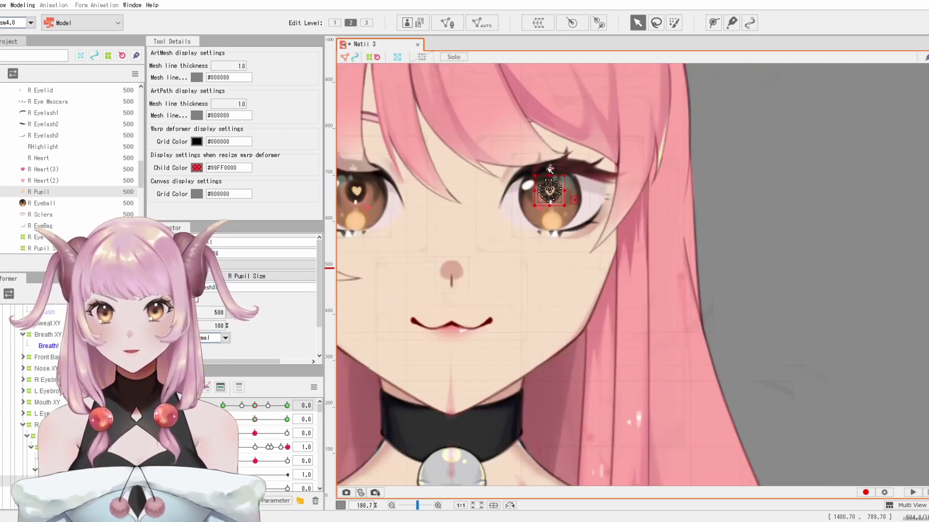
Try moving the RHighlight mesh on the iris, and undo the move.
drag(630, 218, 639, 321)
scroll(604, 298, up, 2)
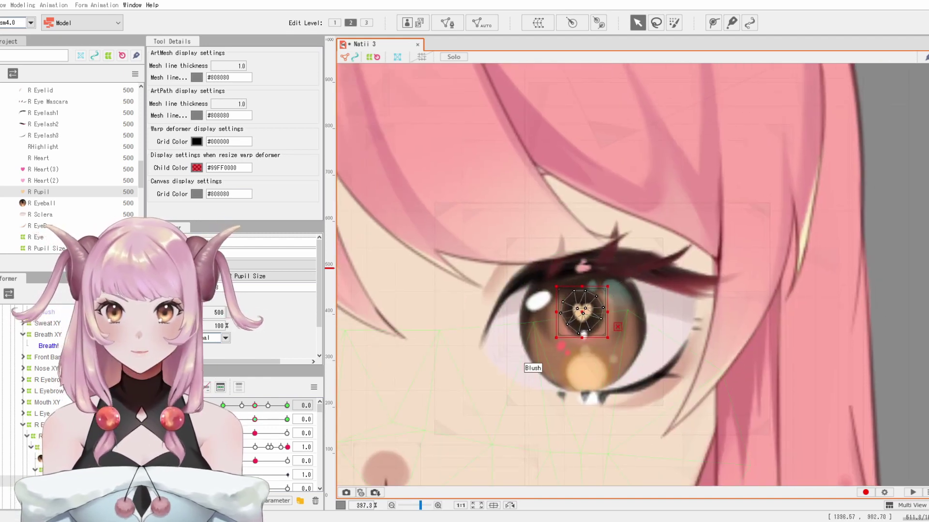
click(539, 301)
drag(607, 277, 549, 275)
mouse_move(497, 320)
mouse_down()
mouse_move(429, 320)
mouse_move(539, 322)
mouse_move(499, 332)
mouse_up()
key(ctrl+z)
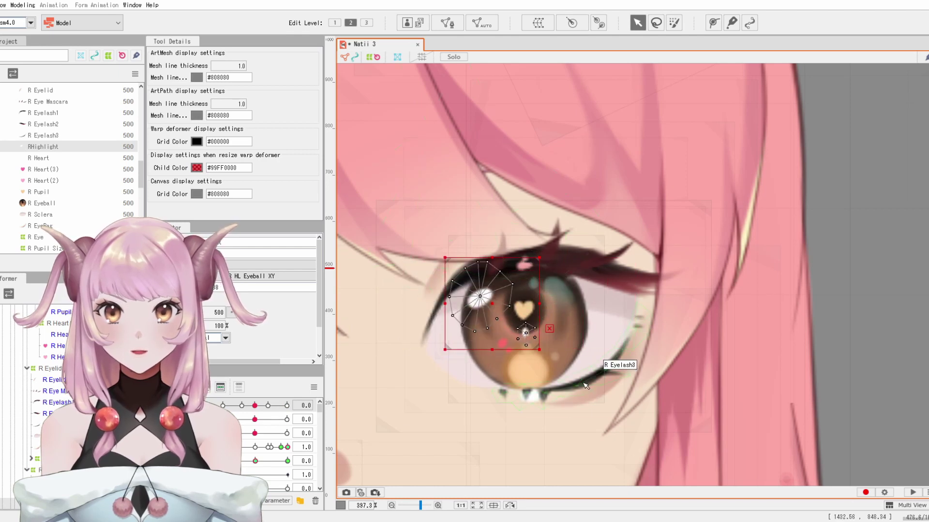
Try lowering the R Eyelash3 lower-lash mesh below the eye, undo the move, and examine the small lashes closely.
click(575, 388)
drag(573, 359, 573, 391)
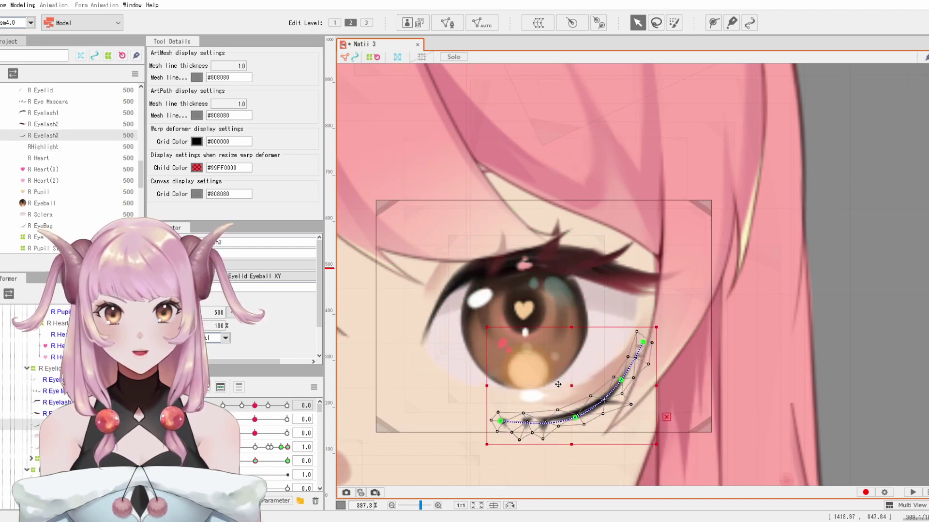
key(ctrl+z)
scroll(526, 417, up, 5)
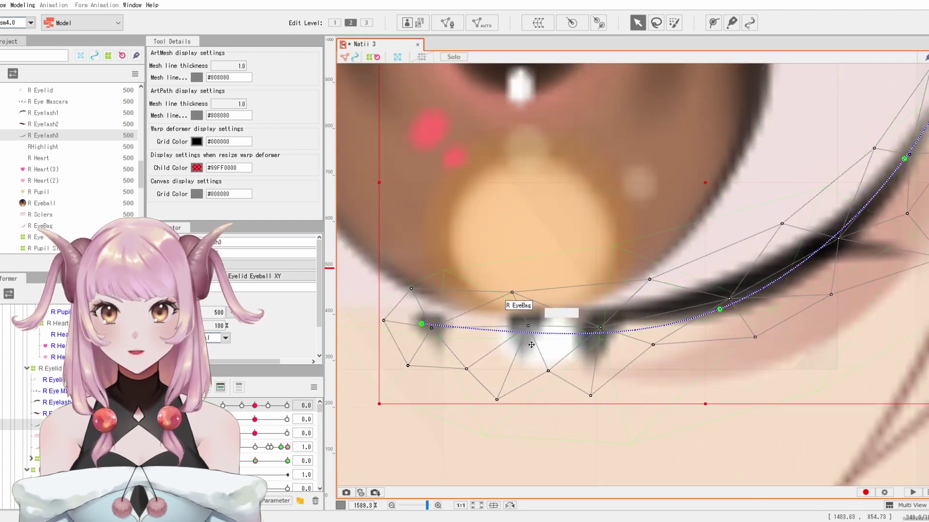
scroll(514, 339, down, 6)
Select the R EyeBag mesh beneath the eye to inspect its shape.
drag(595, 324, 589, 333)
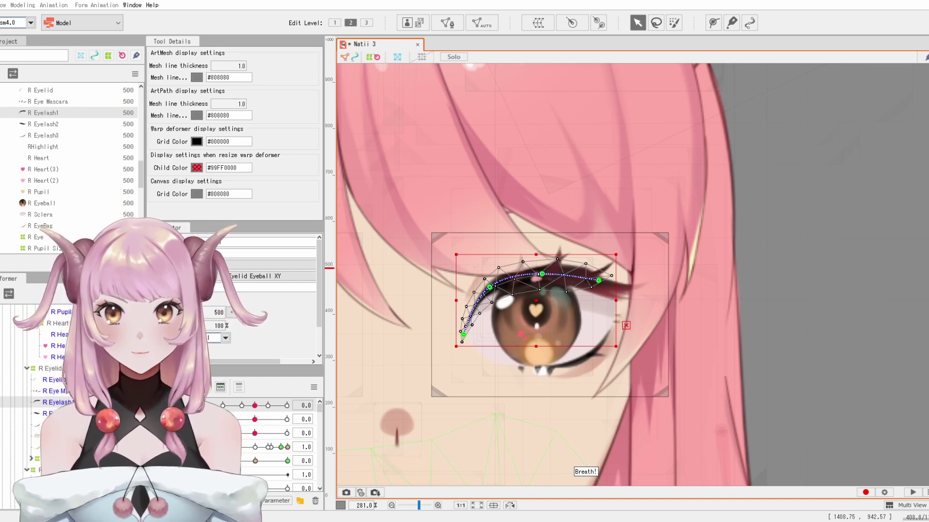
scroll(672, 354, up, 2)
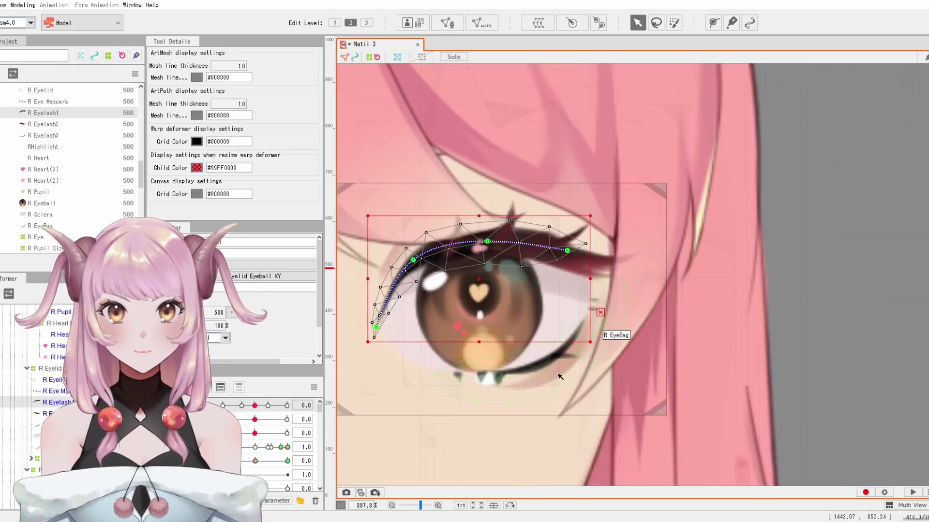
click(559, 374)
mouse_move(532, 341)
mouse_down()
mouse_move(531, 408)
mouse_move(531, 339)
mouse_up()
drag(553, 383, 579, 406)
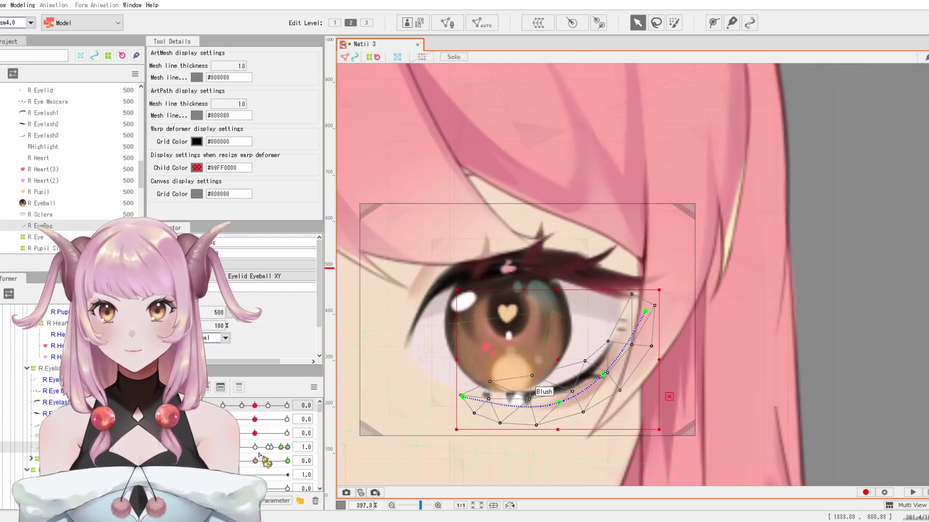
Close the eye by setting its open parameter to 0.0, and select the R Eyelid mesh to inspect it.
drag(287, 447, 242, 452)
click(428, 292)
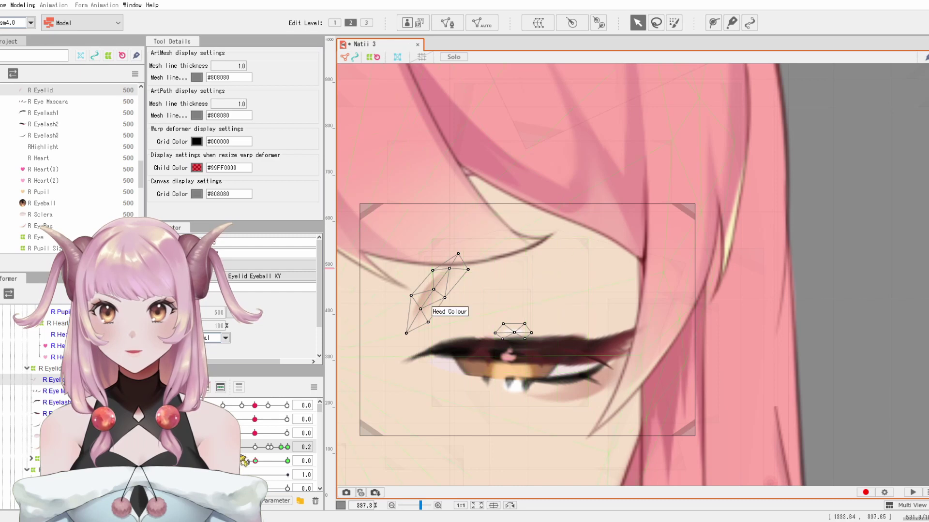
click(223, 448)
drag(474, 312, 561, 317)
scroll(488, 335, down, 4)
scroll(549, 297, up, 2)
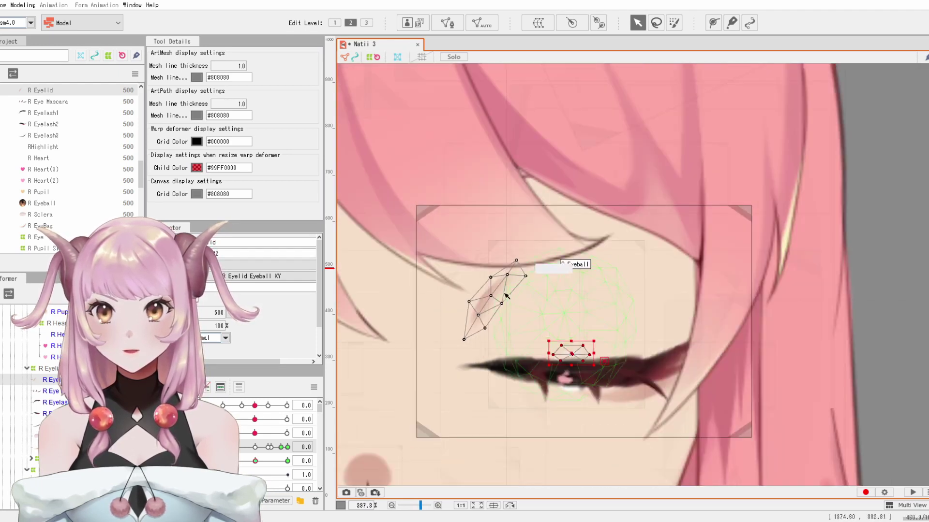
Examine the closed eye within the whole face, clear the mesh selection, and raise the eye's open parameter.
scroll(635, 314, down, 3)
drag(651, 288, 608, 293)
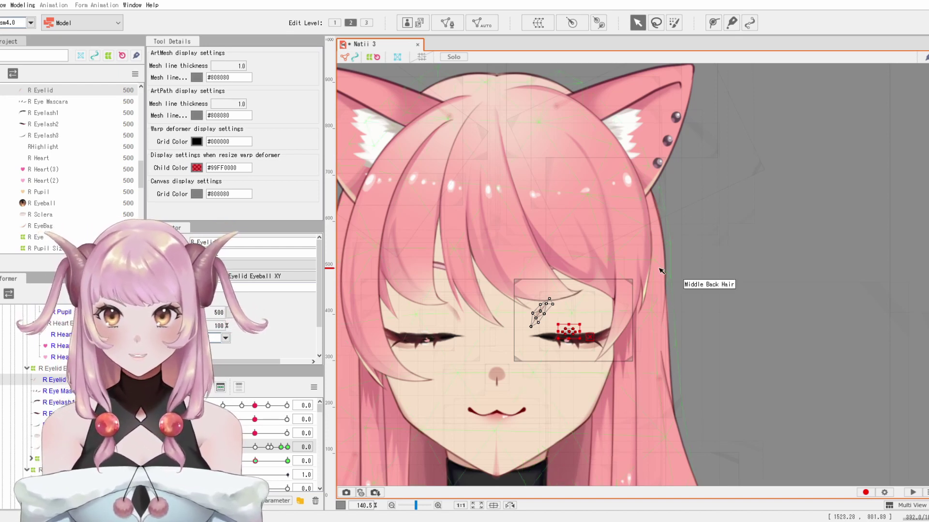
scroll(600, 262, up, 2)
drag(595, 321, 599, 254)
click(775, 264)
scroll(670, 264, up, 2)
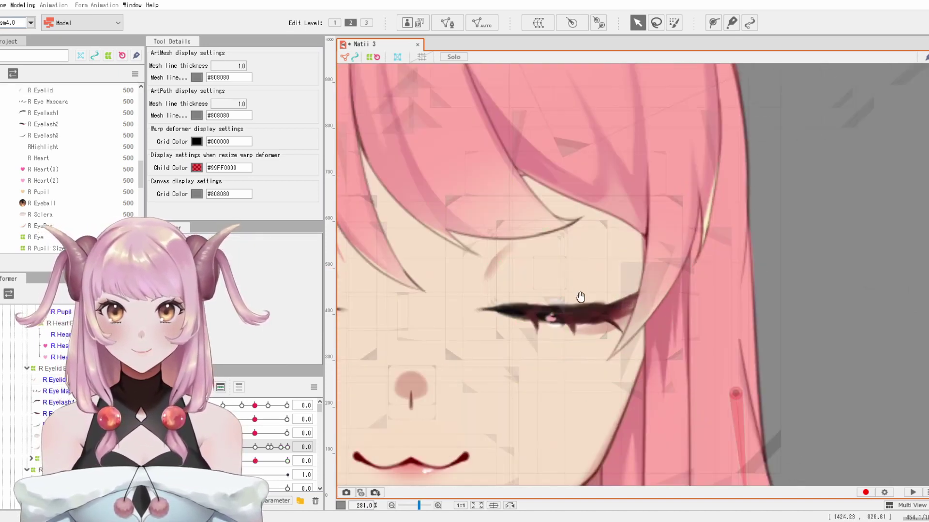
drag(255, 447, 293, 459)
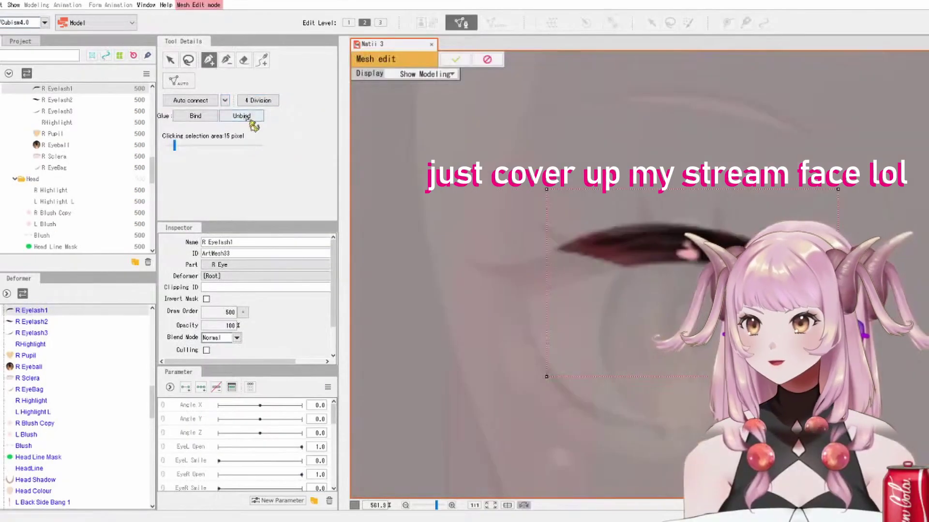
Erase the existing rectangular mesh of R Eyelash1.
scroll(674, 285, down, 3)
drag(674, 285, 662, 237)
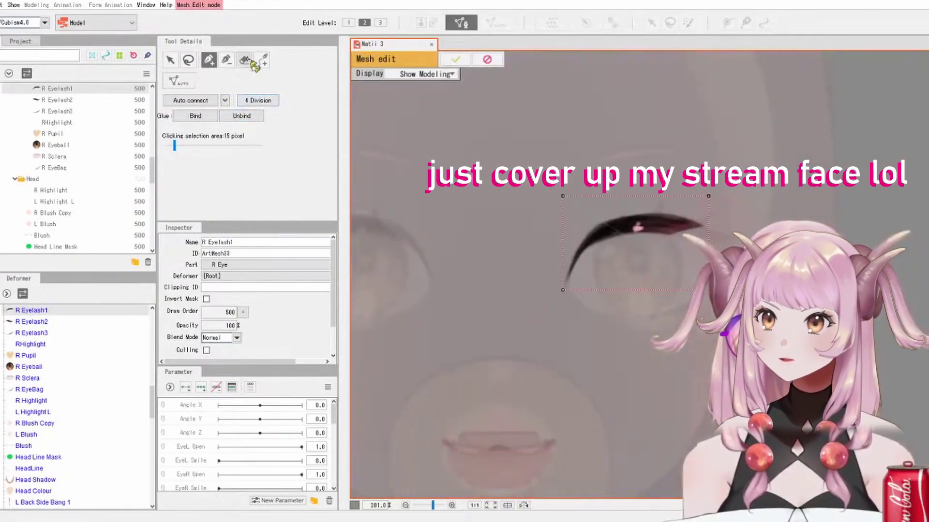
click(244, 61)
drag(543, 257, 681, 292)
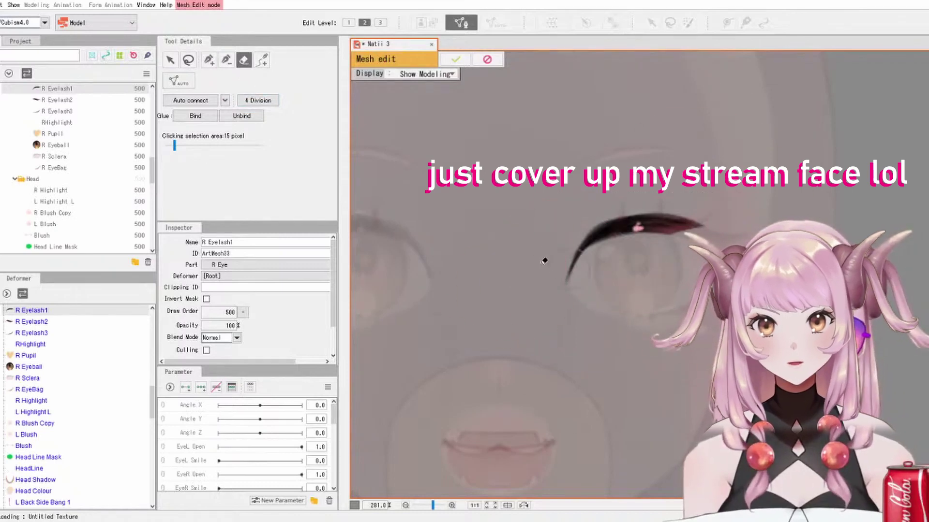
Build a new R Eyelash1 mesh with points around the lash outline and a row along its centre, apply it, and save the model.
key(p)
scroll(565, 261, up, 2)
click(575, 227)
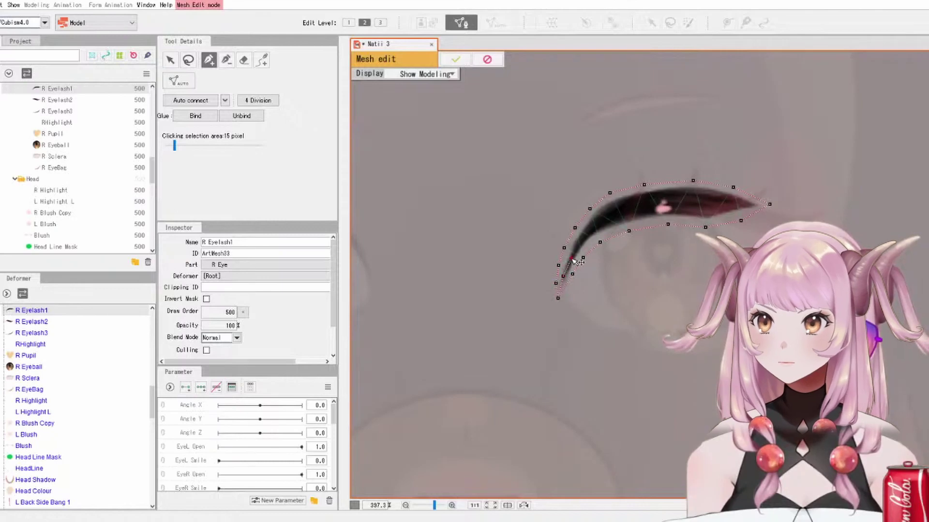
mouse_move(594, 235)
mouse_down()
mouse_move(630, 209)
mouse_move(707, 206)
mouse_up()
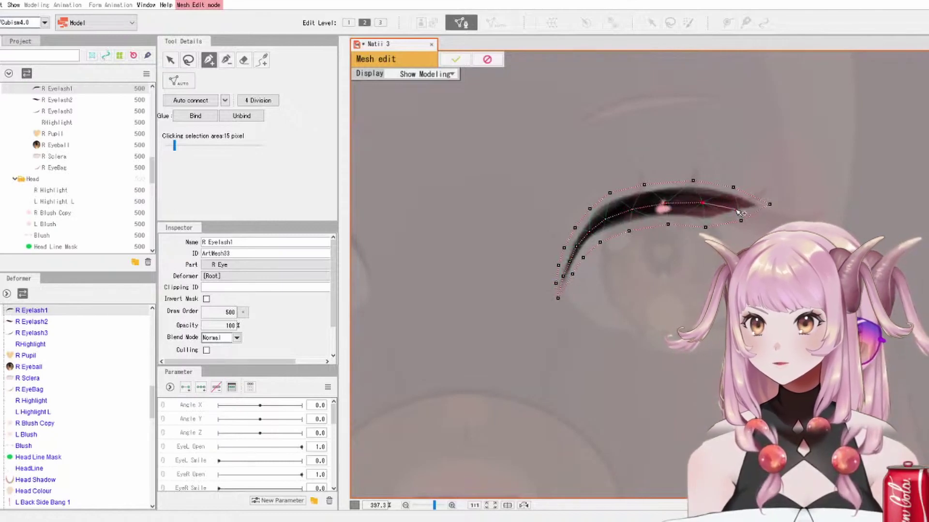
click(455, 59)
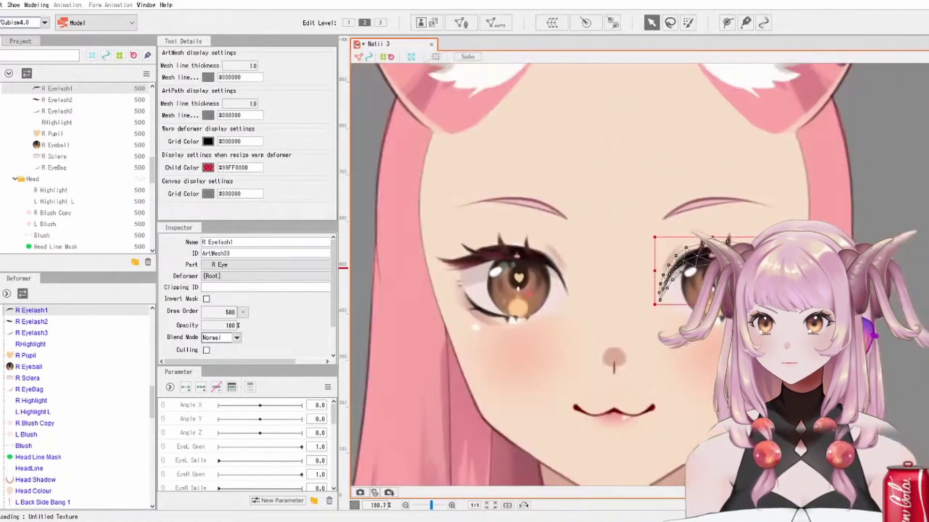
key(ctrl+s)
Open the R Eye Mascara mesh for manual editing and erase its existing rectangular mesh.
drag(854, 213, 863, 179)
click(600, 381)
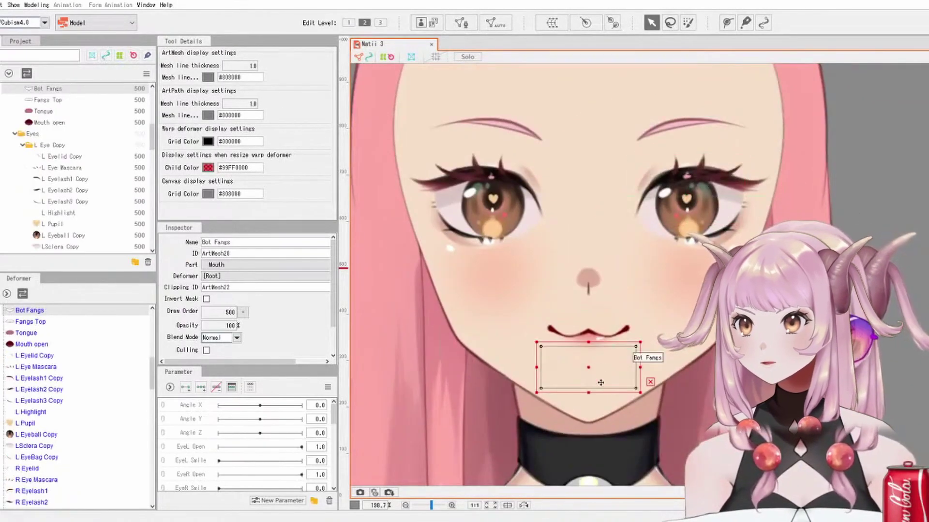
drag(601, 382, 600, 455)
scroll(624, 203, down, 9)
scroll(600, 436, down, 1)
scroll(628, 253, up, 7)
click(626, 290)
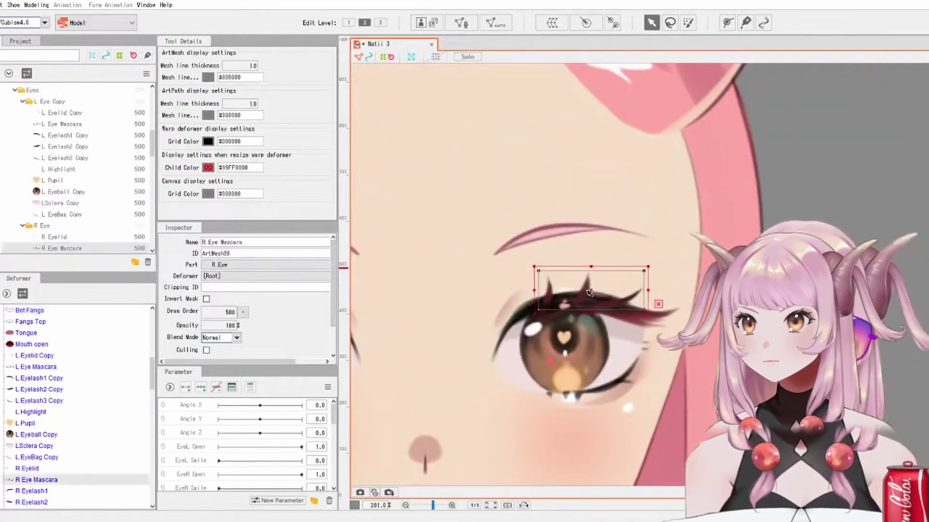
click(460, 24)
scroll(605, 291, up, 1)
key(e)
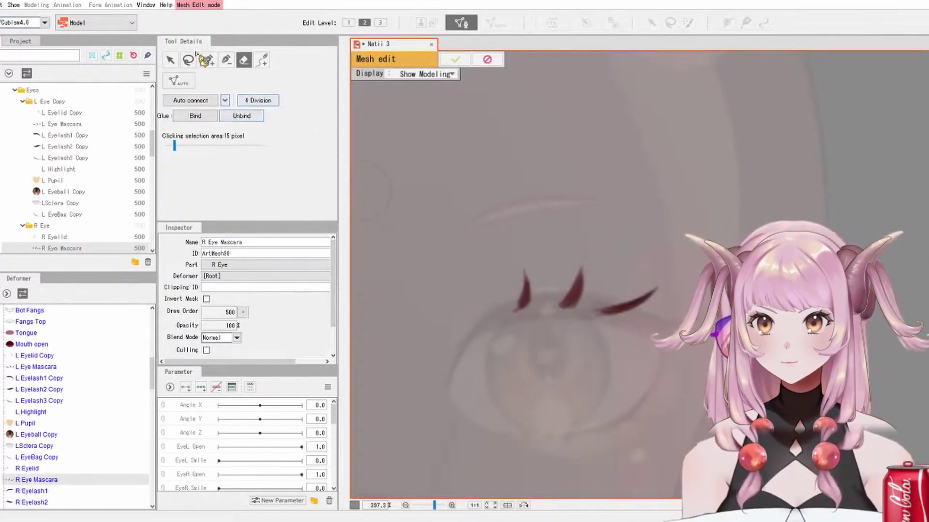
Add mesh points around the first two R Eye Mascara lashes and along their centres, and auto connect them.
click(210, 62)
scroll(515, 318, up, 2)
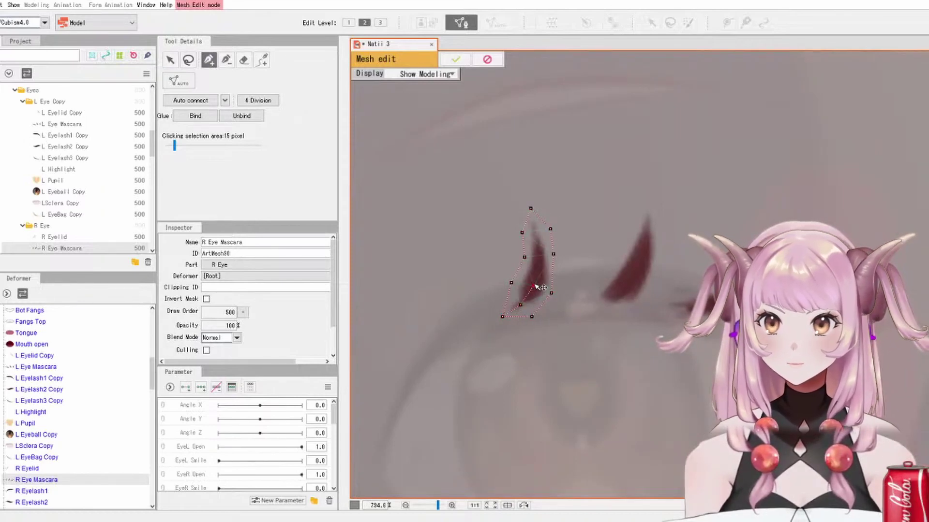
click(594, 298)
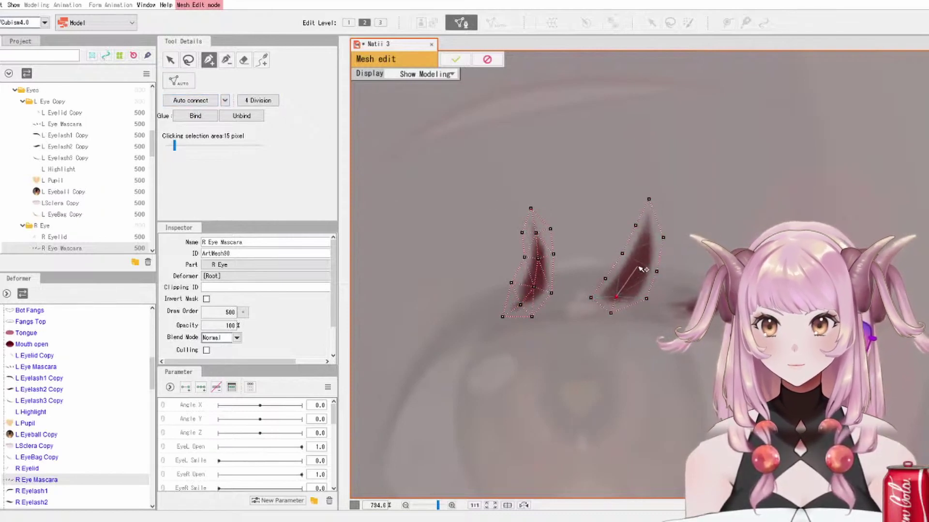
click(638, 265)
click(647, 240)
click(649, 199)
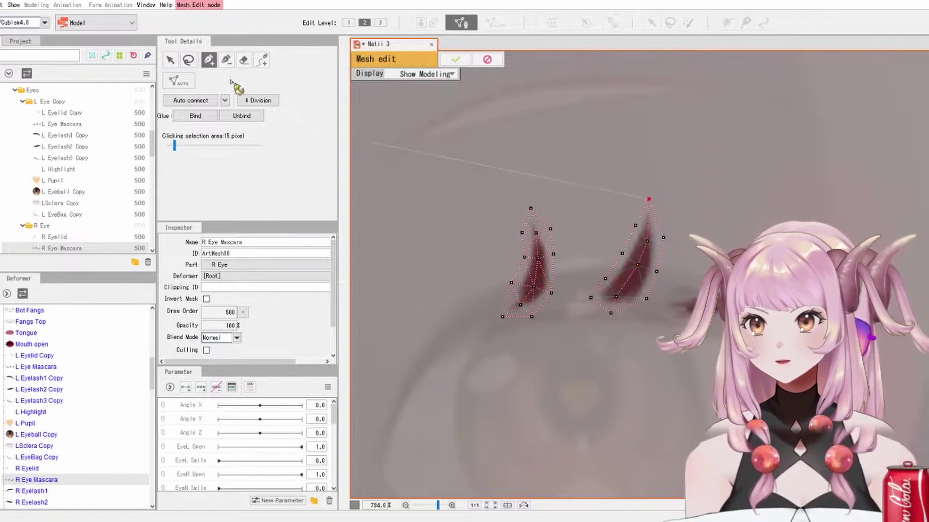
click(191, 100)
key(ctrl+s)
Add mesh points around and through the third, outer R Eye Mascara lash, auto connect them, and apply the mesh.
click(667, 296)
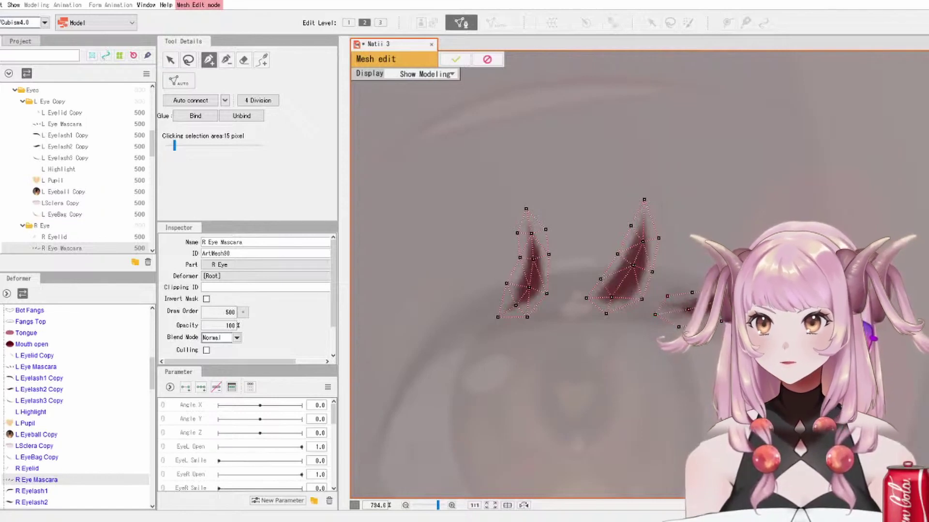
click(197, 102)
click(456, 59)
Open the R Eyelash2 mesh for manual editing, erase its existing rectangular mesh, and get ready to add vertices.
scroll(612, 203, down, 5)
drag(612, 206, 612, 260)
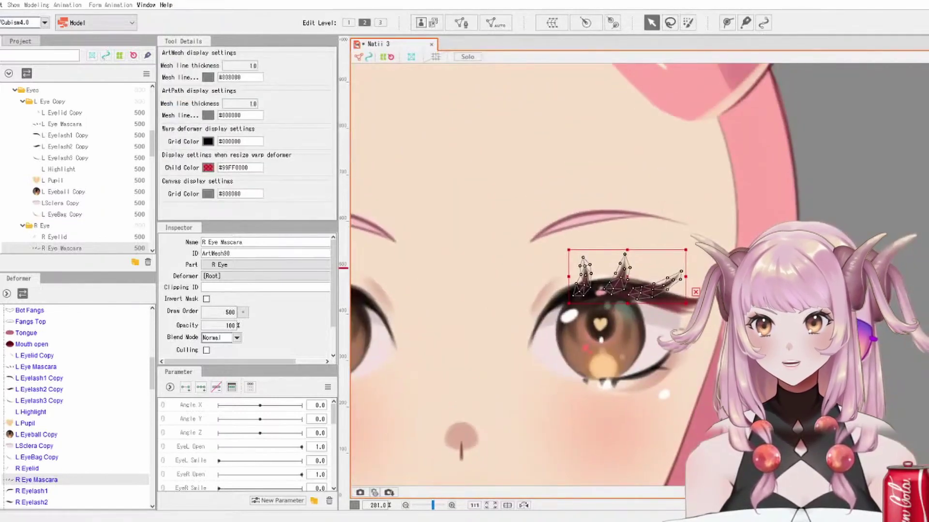
click(651, 291)
click(461, 22)
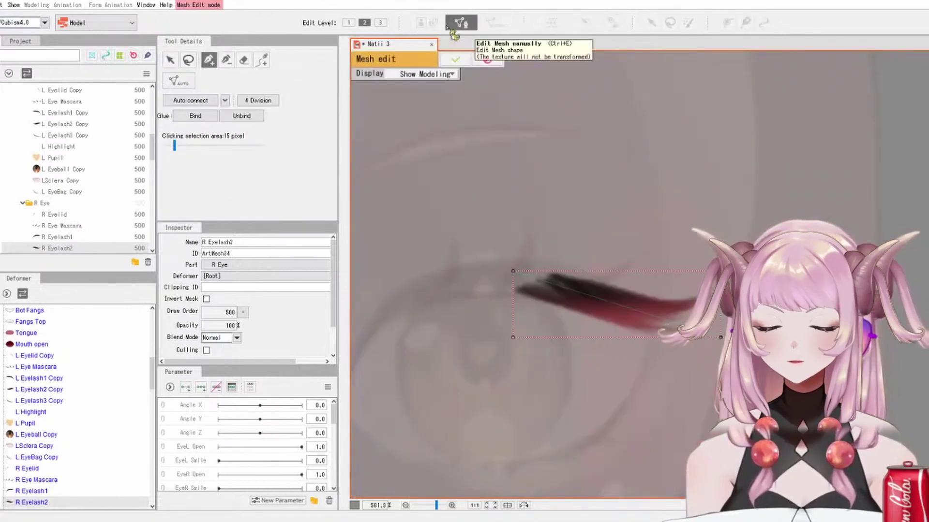
click(244, 60)
drag(506, 284, 682, 291)
click(209, 60)
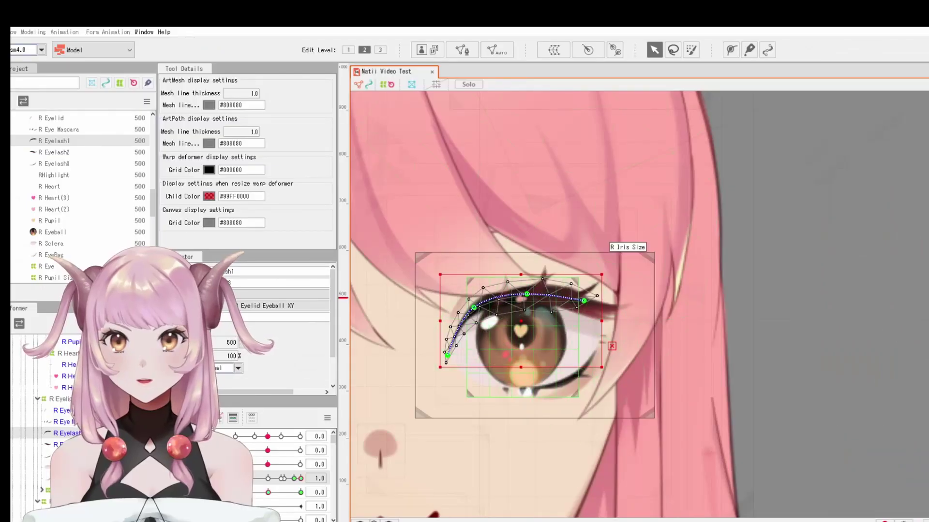
Delete the existing deform path from the R Eyelash1 mesh.
scroll(498, 344, up, 2)
drag(498, 344, 534, 354)
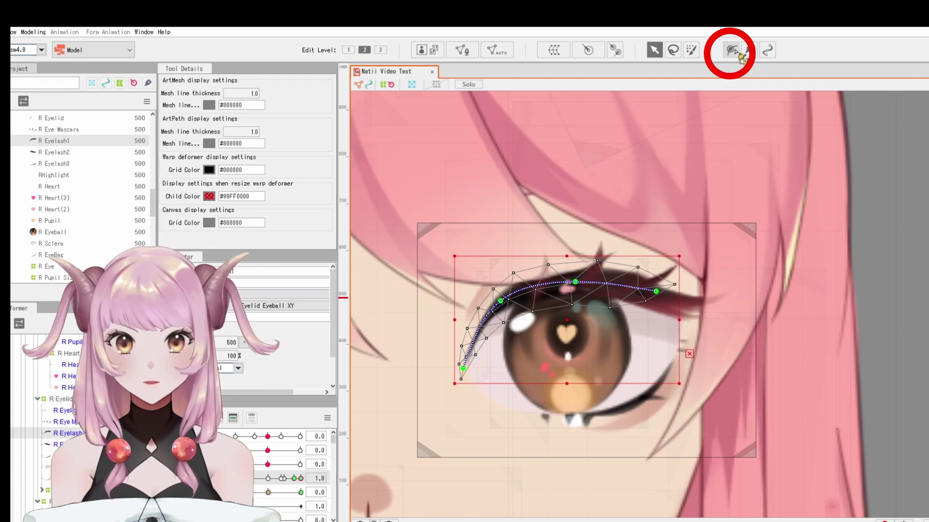
click(732, 50)
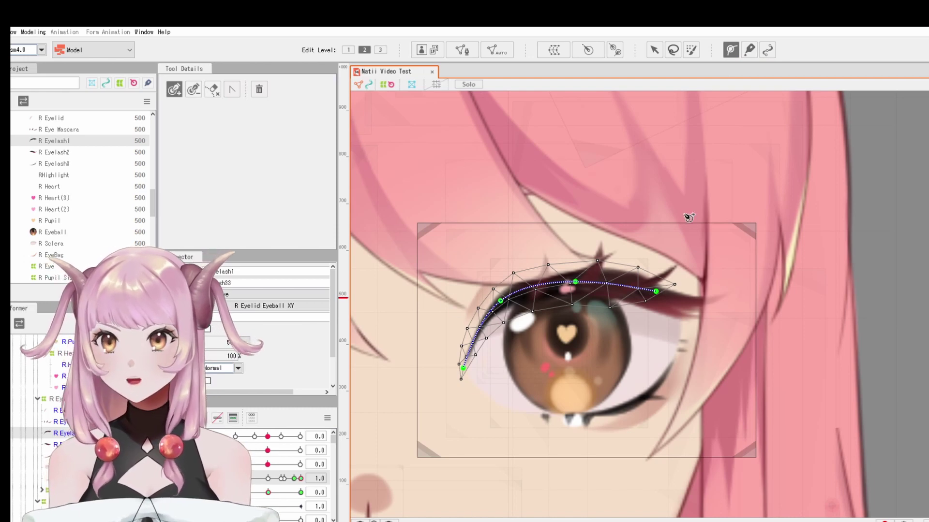
drag(685, 214, 681, 230)
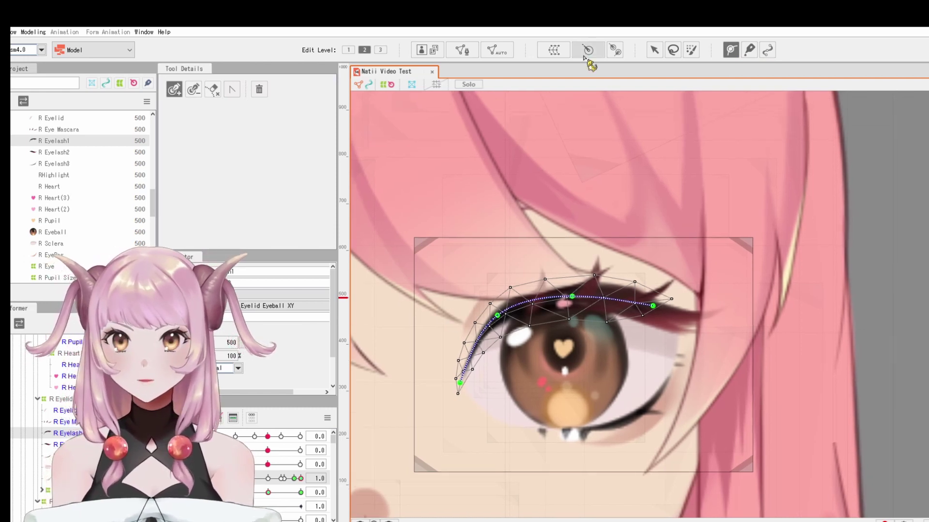
click(653, 48)
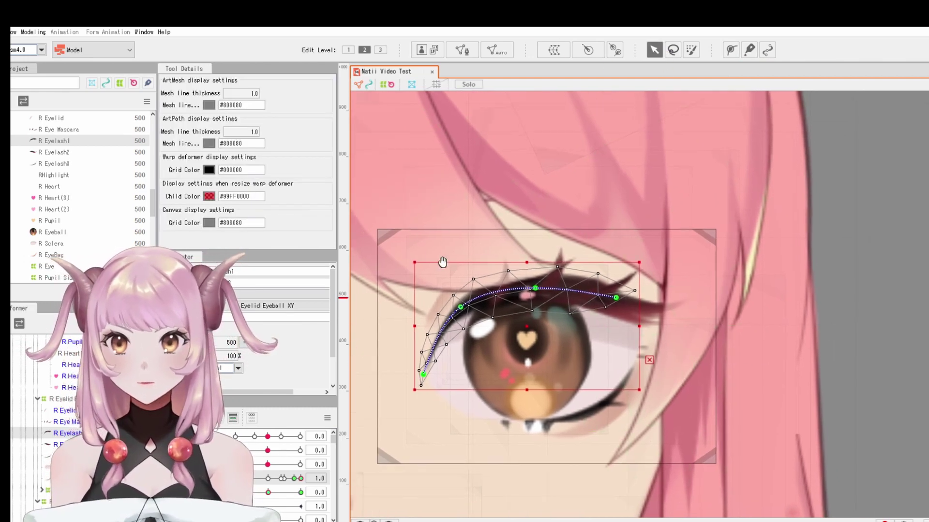
scroll(442, 261, left, 2)
click(731, 49)
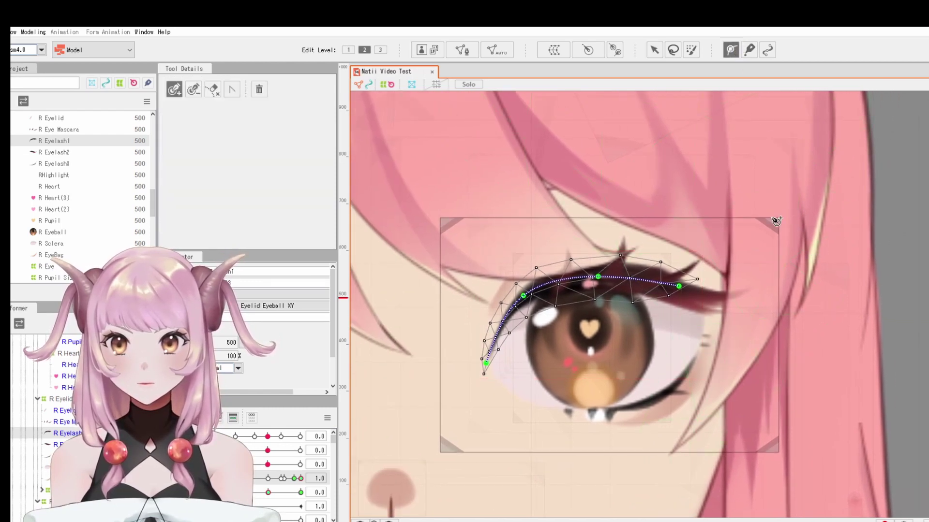
click(259, 89)
drag(753, 255, 705, 271)
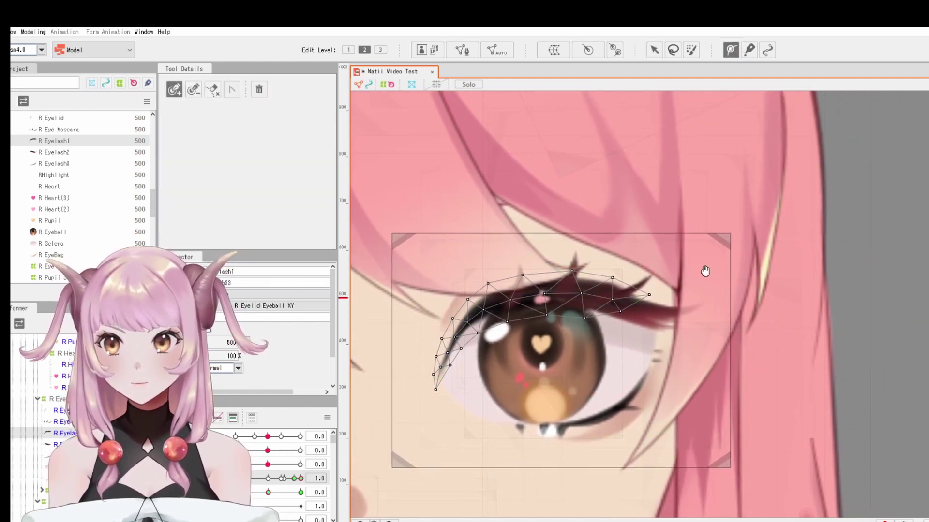
Draw a four-point deform path through the middle of R Eyelash1, from the inner eye corner towards the outer end.
click(654, 50)
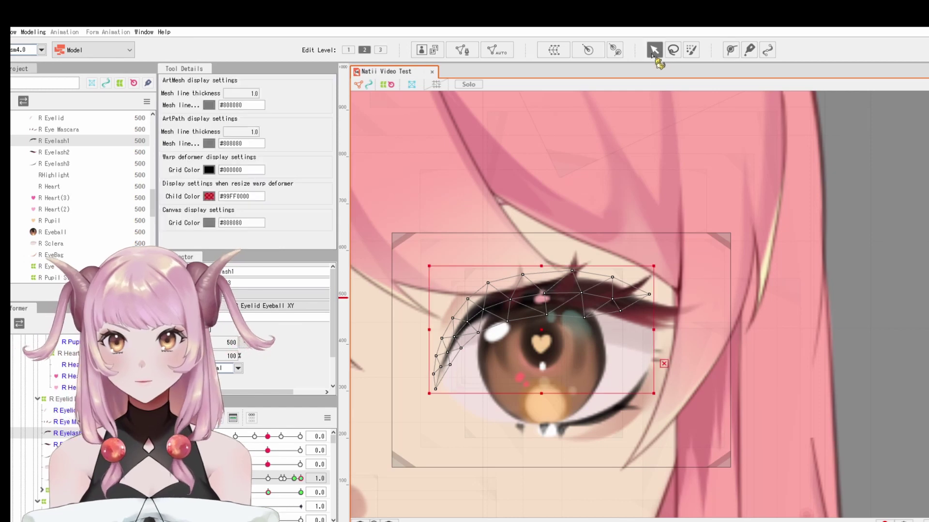
click(732, 48)
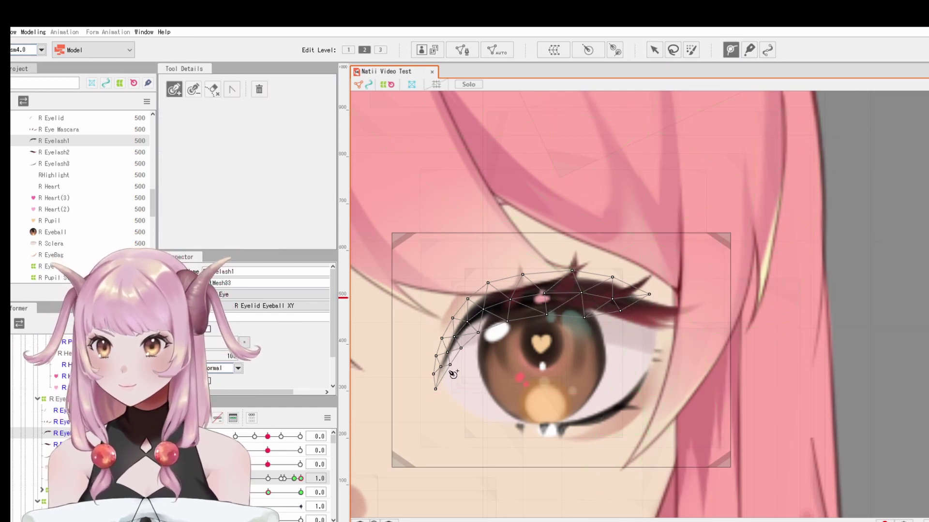
scroll(590, 327, up, 3)
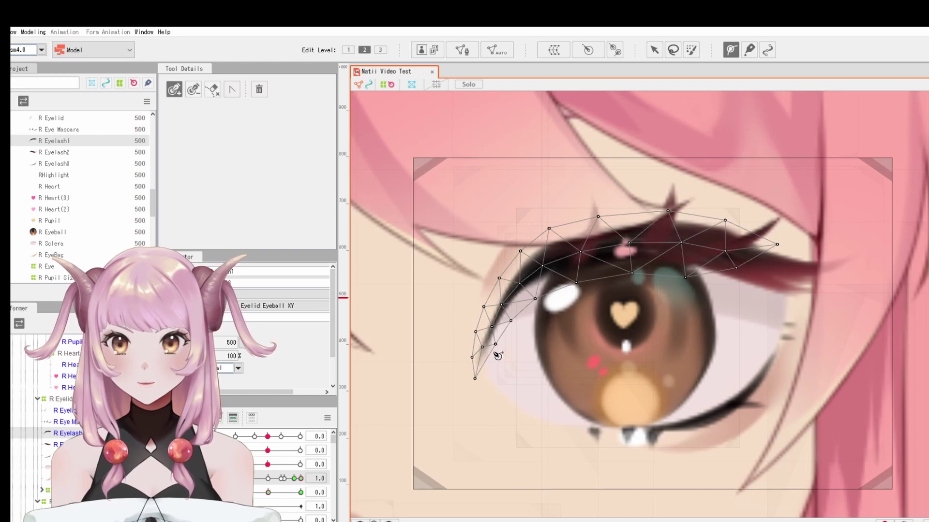
click(477, 359)
click(520, 282)
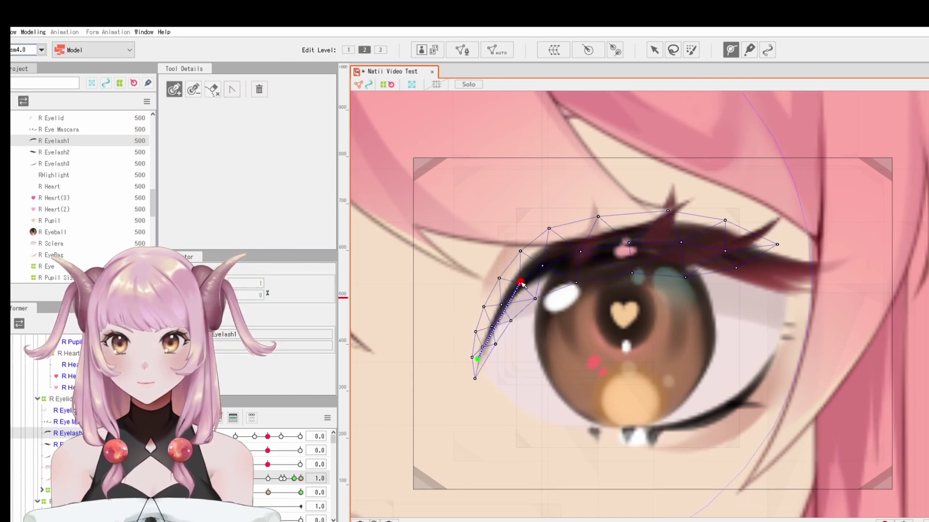
click(613, 243)
click(720, 250)
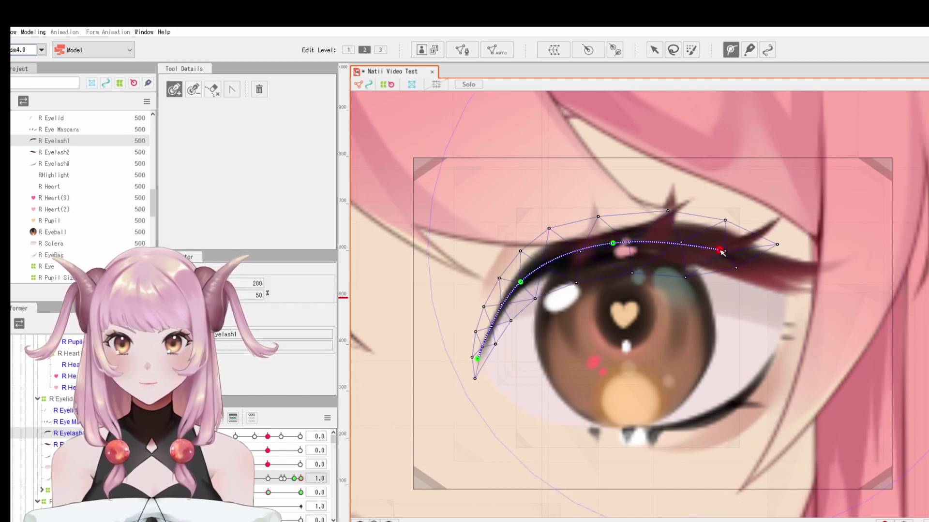
Extend the R Eyelash1 path's end point outward and space its upper points evenly, adding a fifth point along the arch.
drag(720, 250, 741, 260)
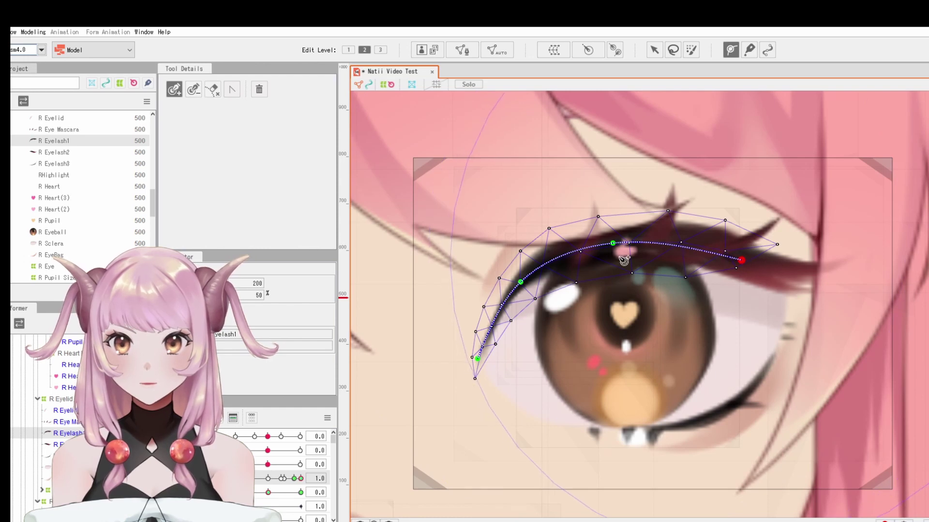
drag(613, 244, 662, 240)
drag(580, 240, 583, 248)
drag(661, 240, 659, 243)
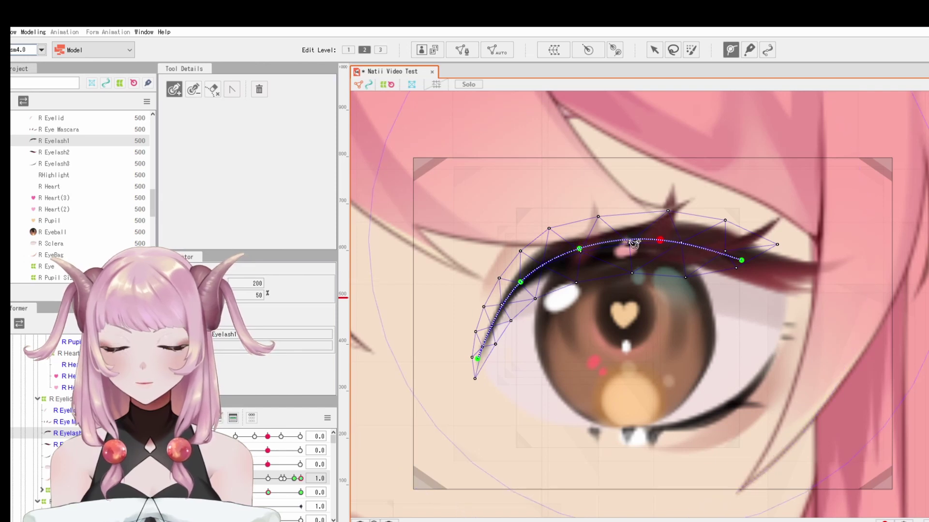
Select all objects keyed on the EyeL Open parameter and delete their keyforms.
click(654, 50)
drag(300, 480, 342, 479)
key(ctrl+z)
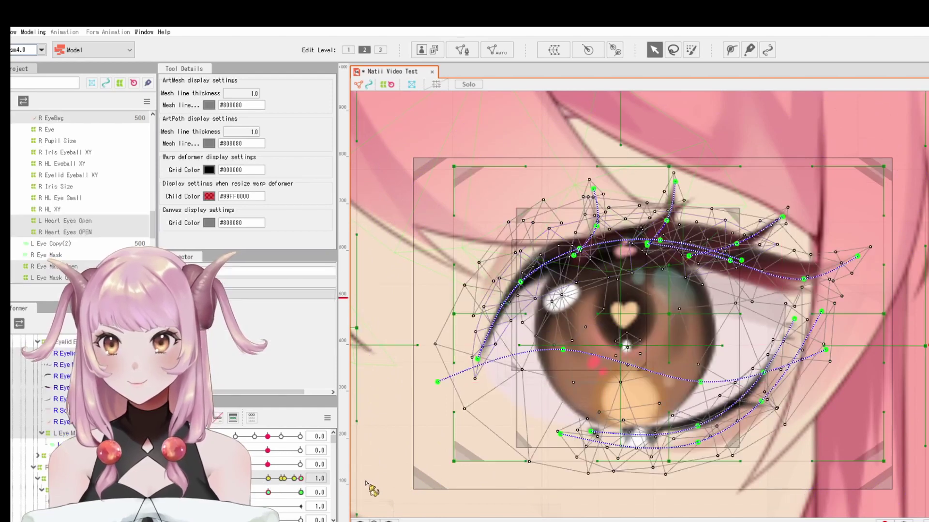
click(221, 422)
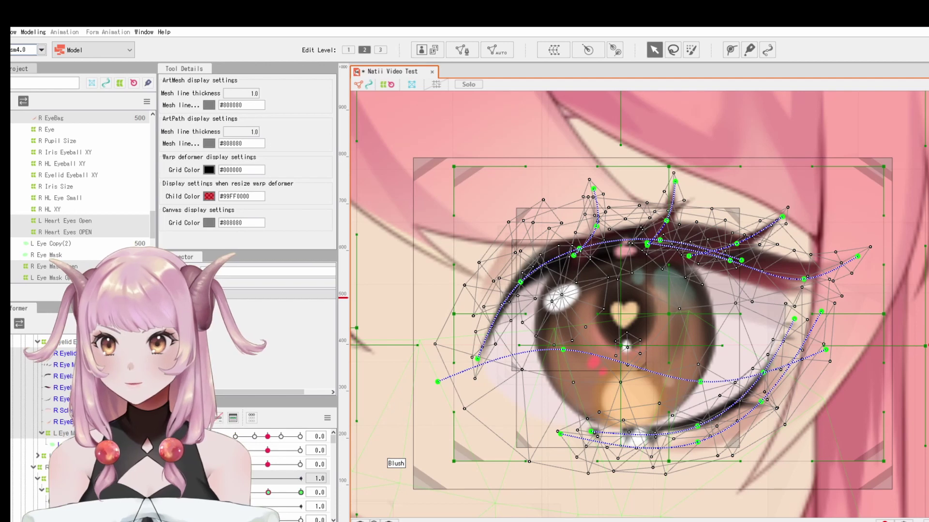
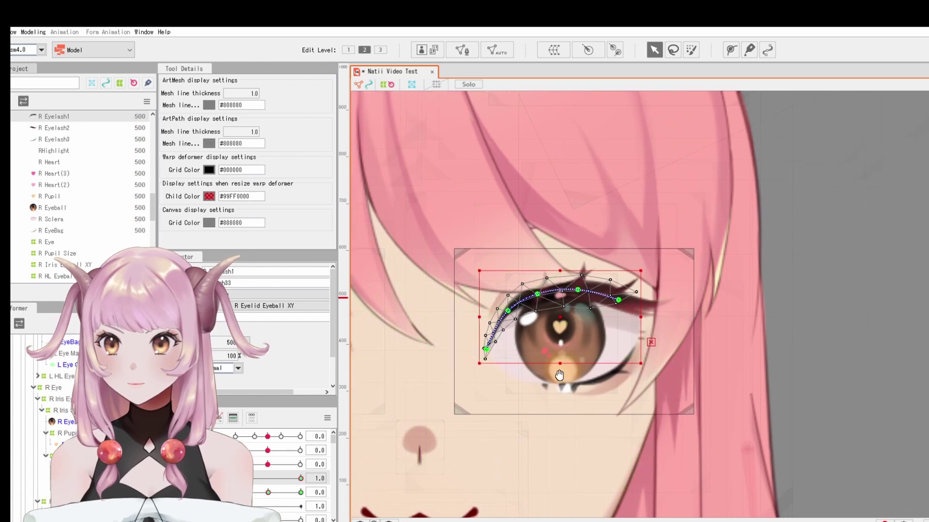
drag(570, 286, 555, 291)
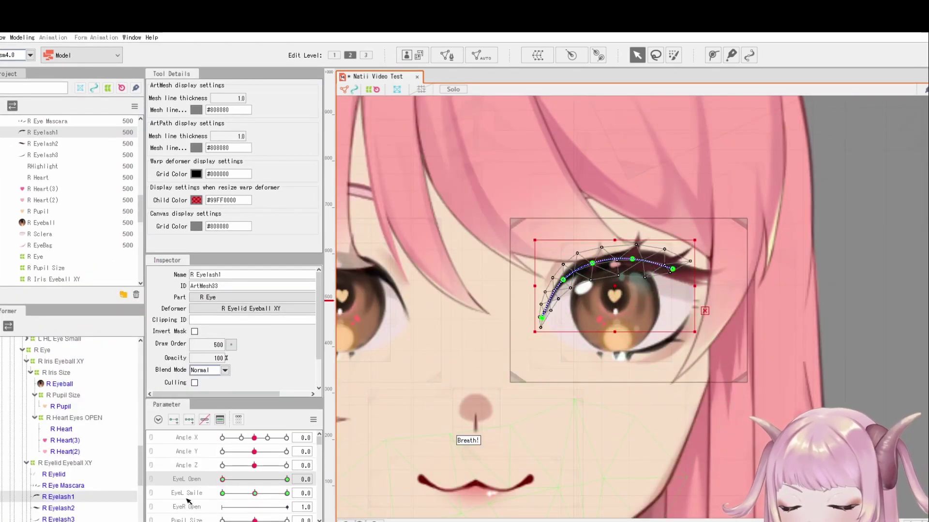
Scrub EyeL Open between 0.0 and 1.0 to check R Eyelash1 without keyforms, resetting the parameters to their default values.
mouse_move(222, 480)
mouse_down()
mouse_move(281, 481)
mouse_move(222, 480)
mouse_up()
click(226, 481)
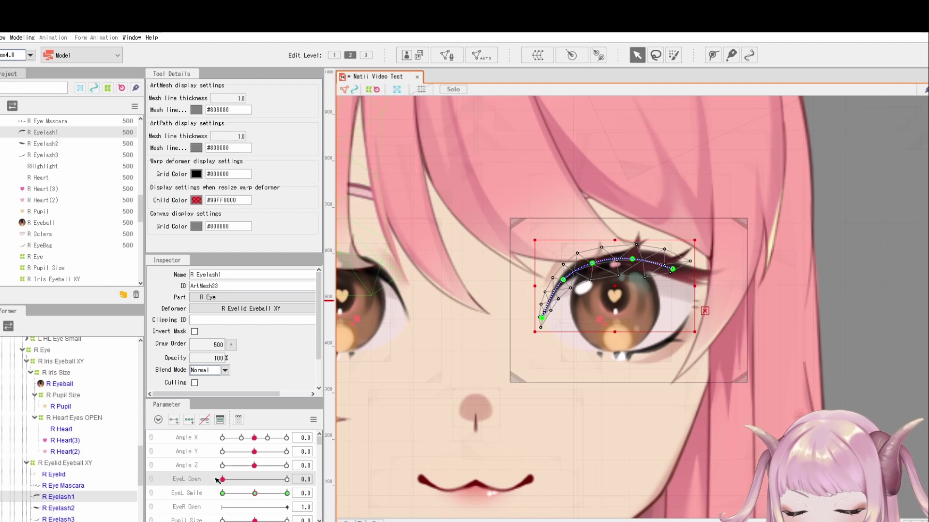
drag(221, 480, 320, 480)
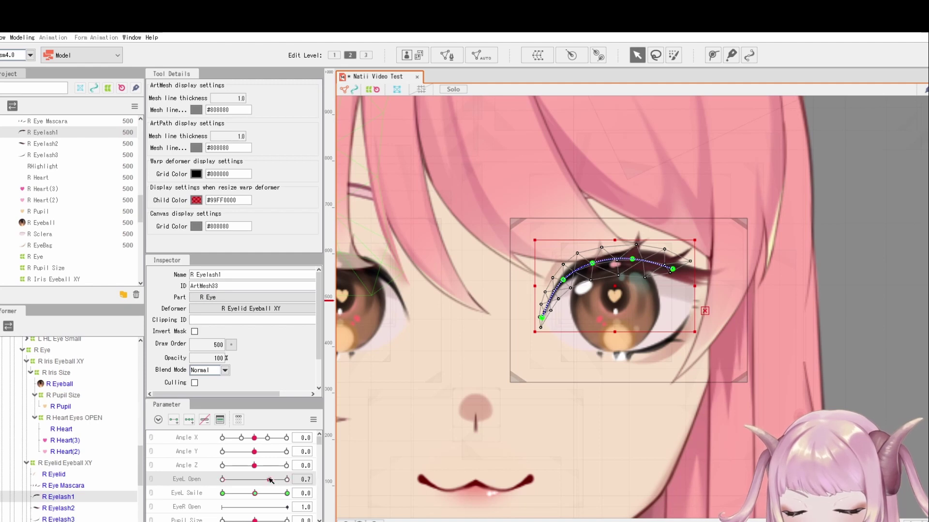
click(313, 419)
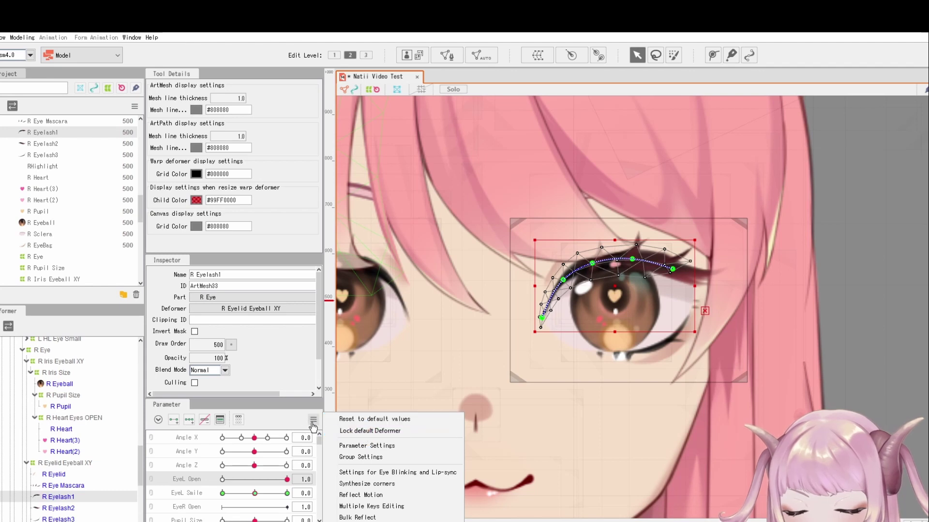
click(394, 420)
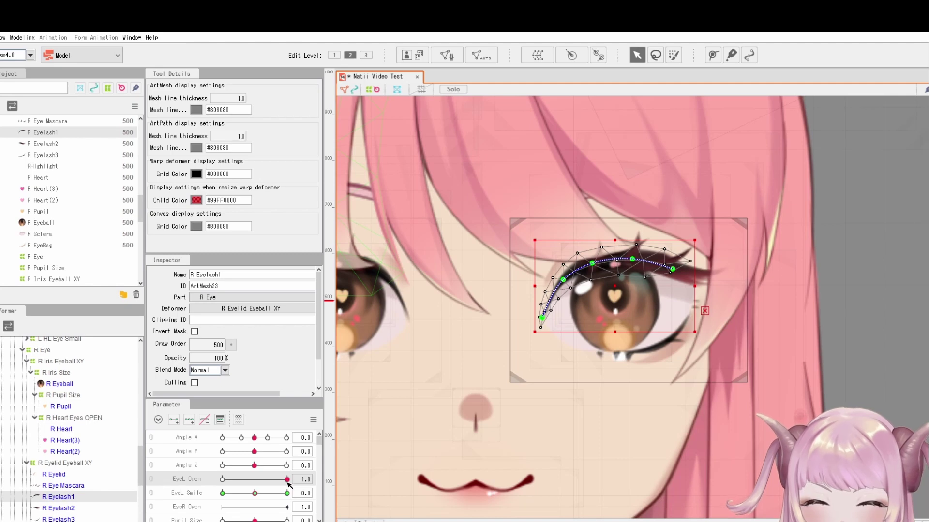
drag(287, 480, 324, 490)
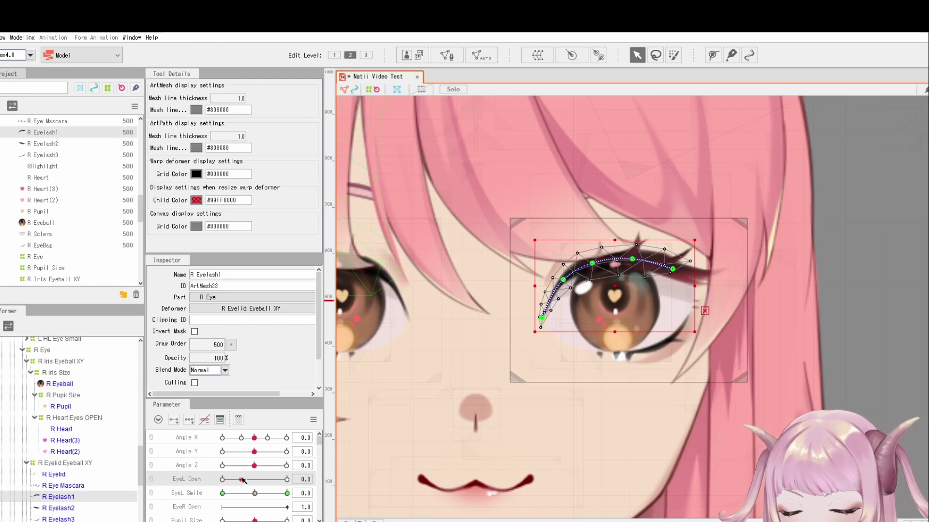
mouse_move(242, 478)
mouse_down()
mouse_move(291, 481)
mouse_move(233, 478)
mouse_up()
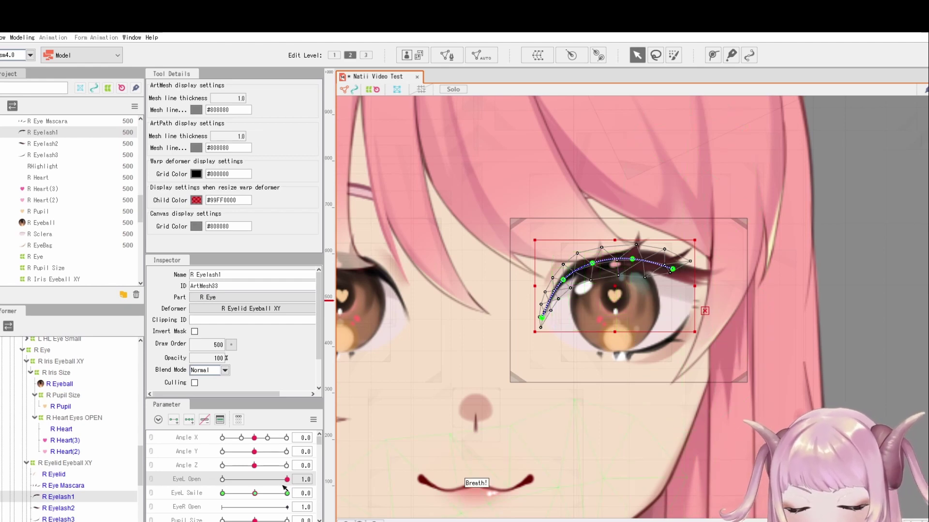
Add two keyforms for R Eyelash1 on the EyeL Open parameter, one at 0.0 and one at 1.0.
click(221, 480)
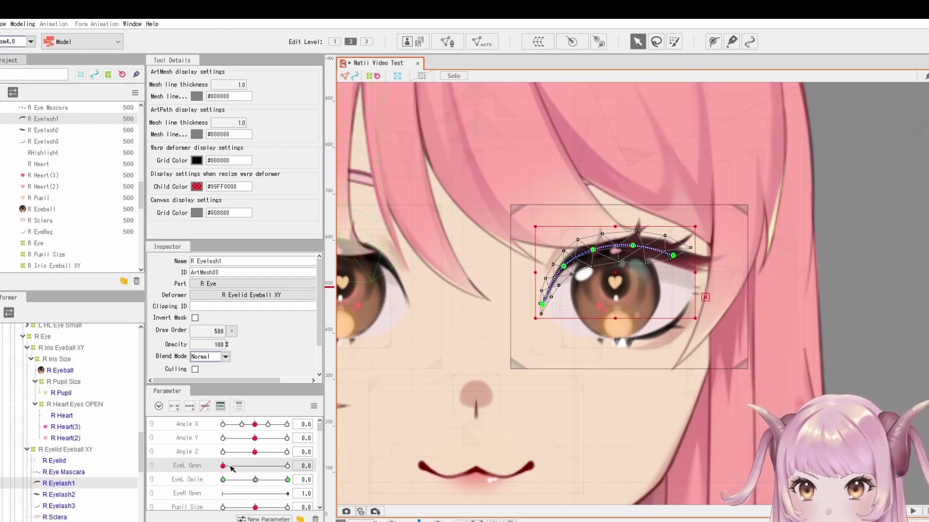
drag(223, 466, 290, 466)
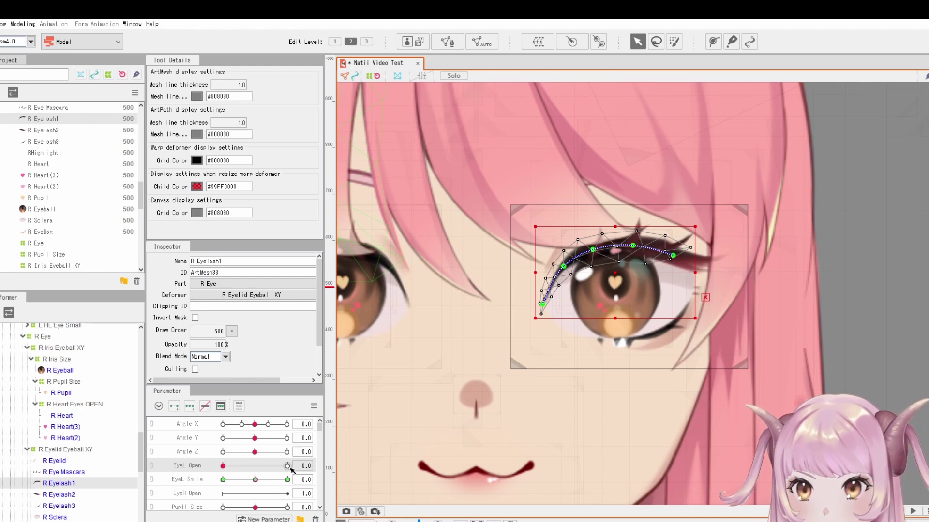
drag(292, 467, 191, 479)
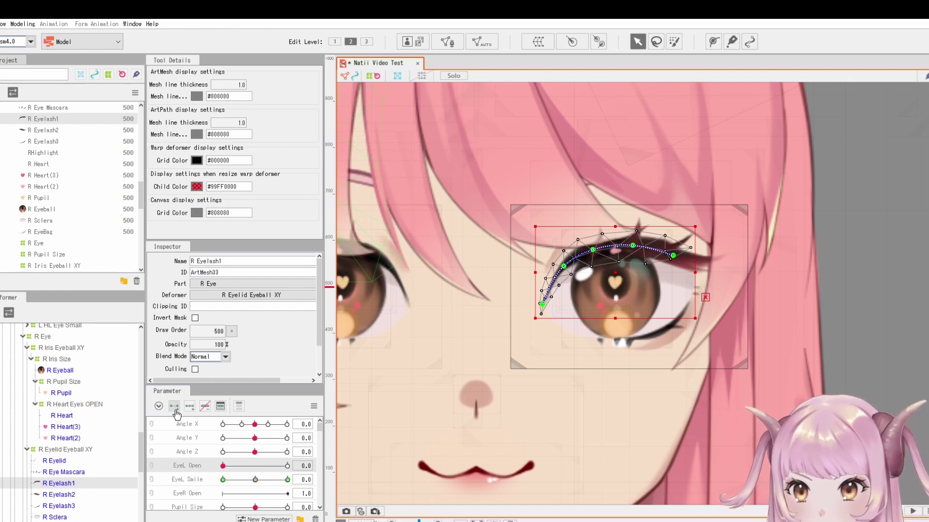
mouse_move(223, 466)
mouse_down()
mouse_move(293, 475)
mouse_move(205, 464)
mouse_up()
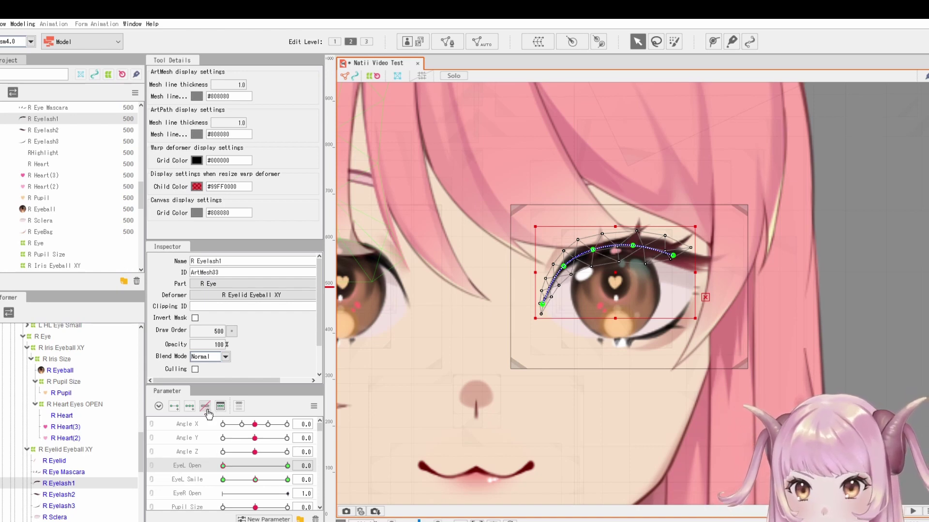
Delete the two R Eyelash1 keyforms from EyeL Open and set the parameter to 0.0.
drag(224, 466, 290, 467)
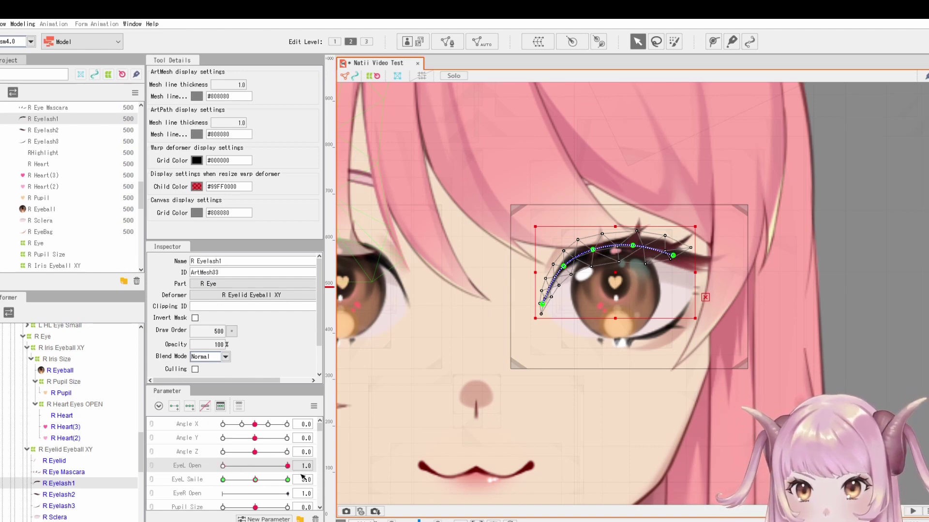
drag(752, 221, 694, 250)
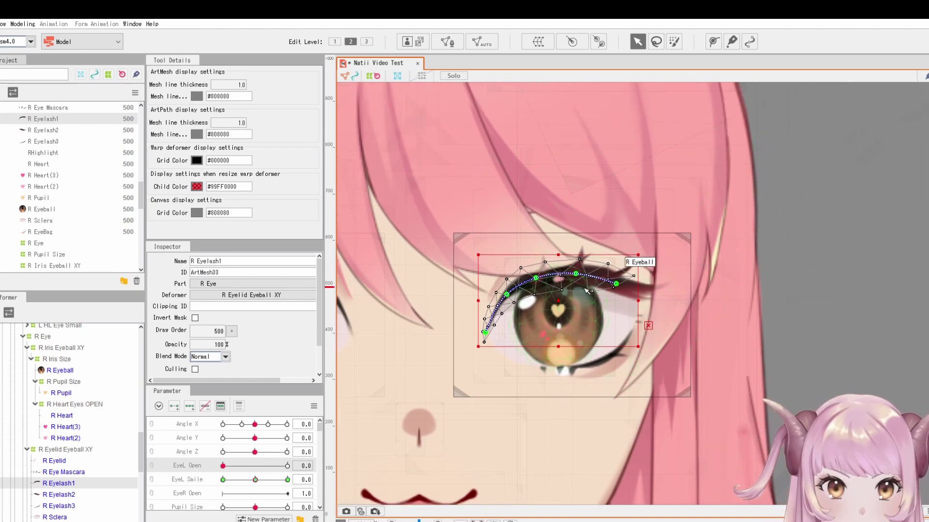
click(288, 467)
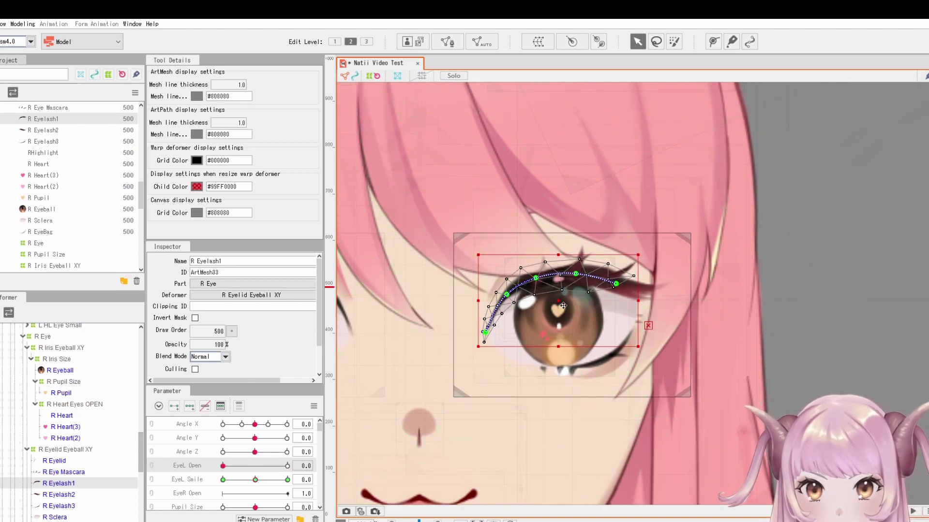
Try to lower and flatten R Eyelash1 at EyeL Open 0.0 without keyforms, scrubbing the parameter to test the closing motion.
drag(562, 300, 561, 373)
drag(485, 405, 485, 347)
drag(507, 367, 581, 348)
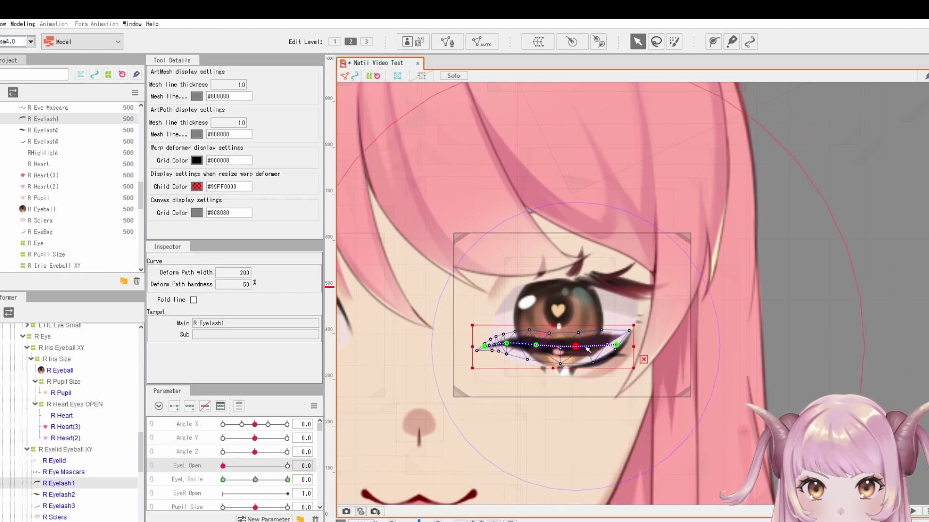
click(244, 466)
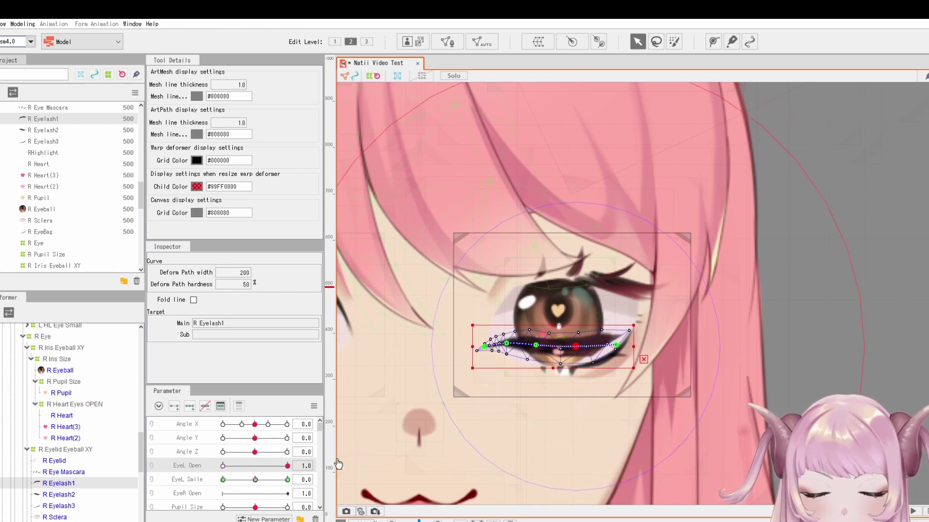
drag(242, 478, 311, 466)
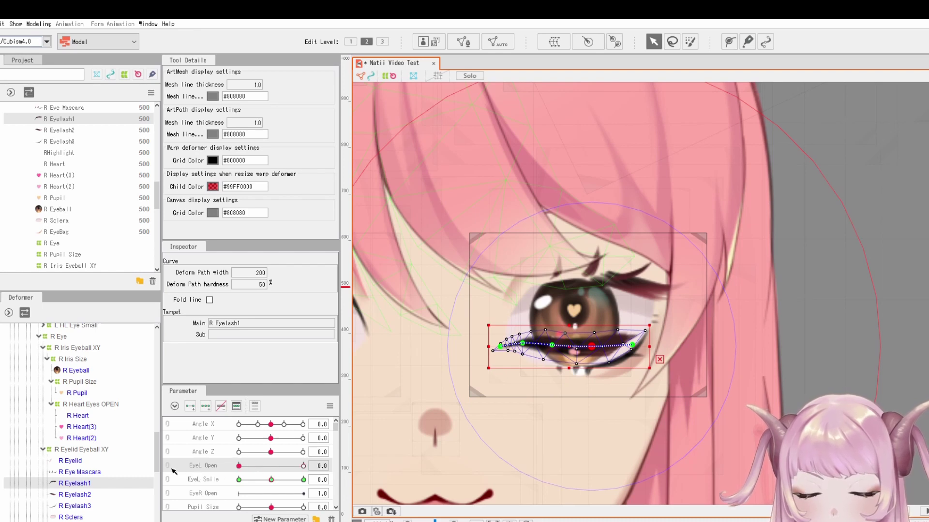
drag(309, 471, 215, 466)
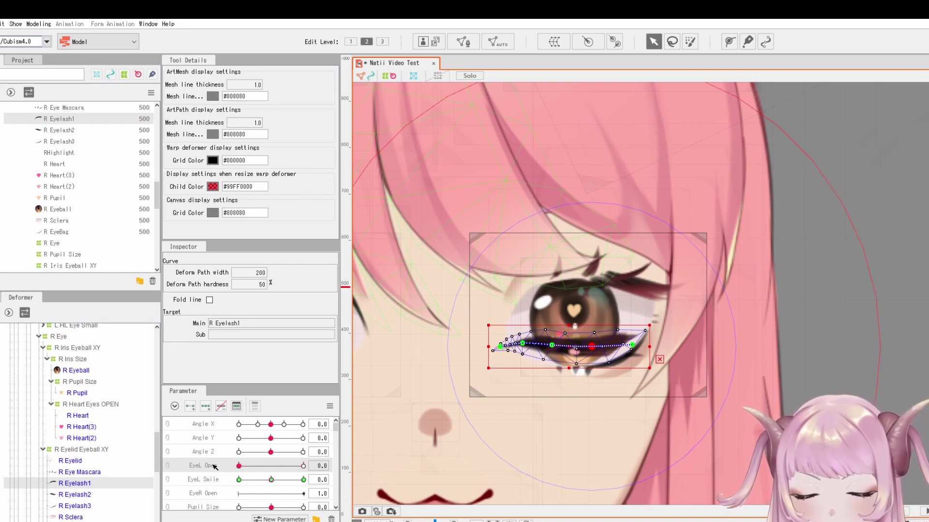
Undo the unkeyed R Eyelash1 edits back to the open lash shape with its two EyeL Open keyforms.
key(ctrl+z)
key(ctrl+z)
key(ctrl+z)
key(ctrl+z)
key(ctrl+z)
key(ctrl+z)
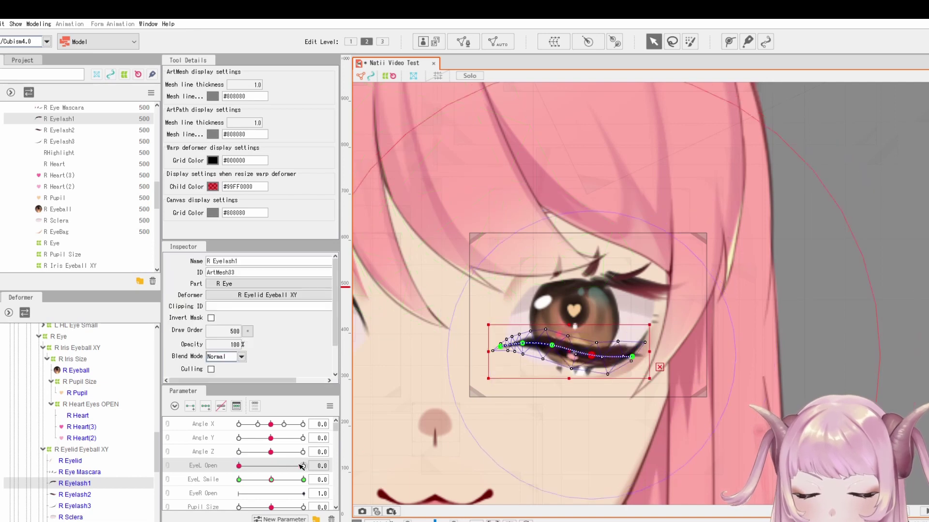
key(ctrl+z)
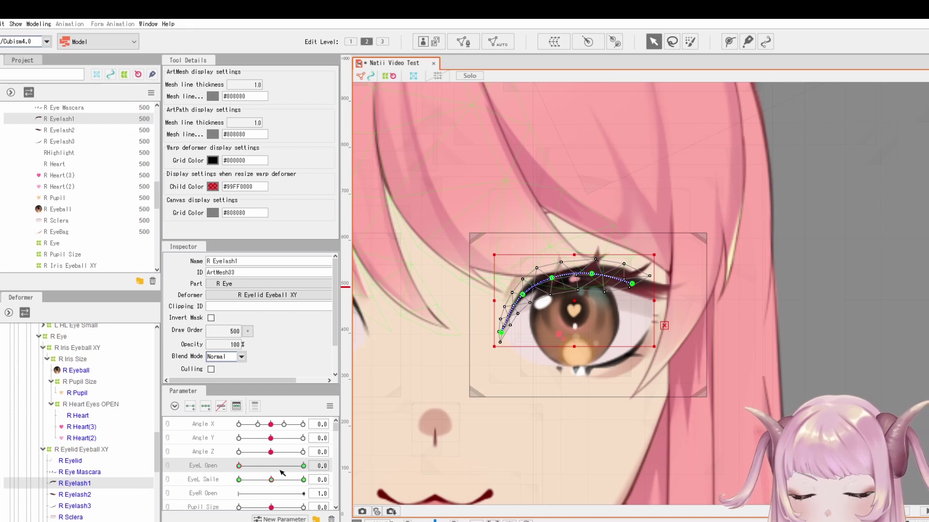
Move EyeL Open between its two keyforms, snapping it to the ends and finishing exactly on the 0.0 keyform.
drag(278, 469, 255, 467)
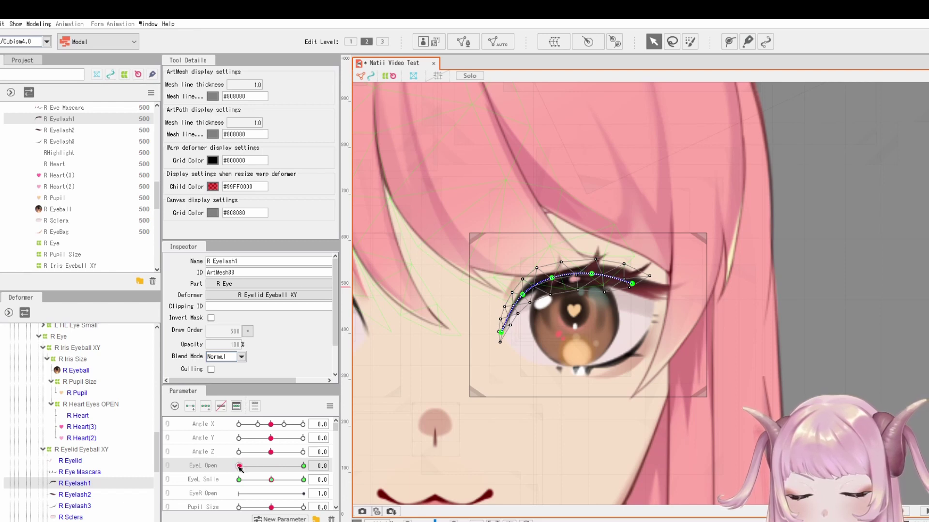
right_click(304, 467)
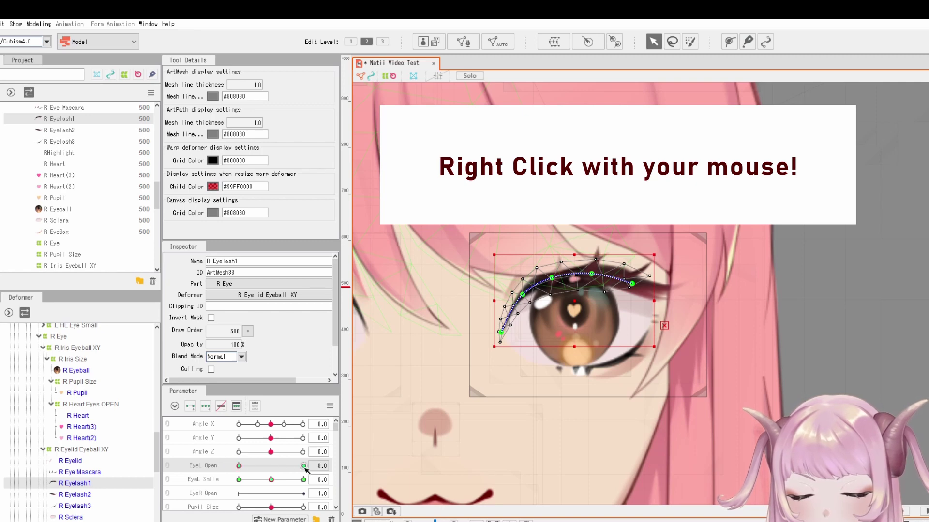
click(238, 466)
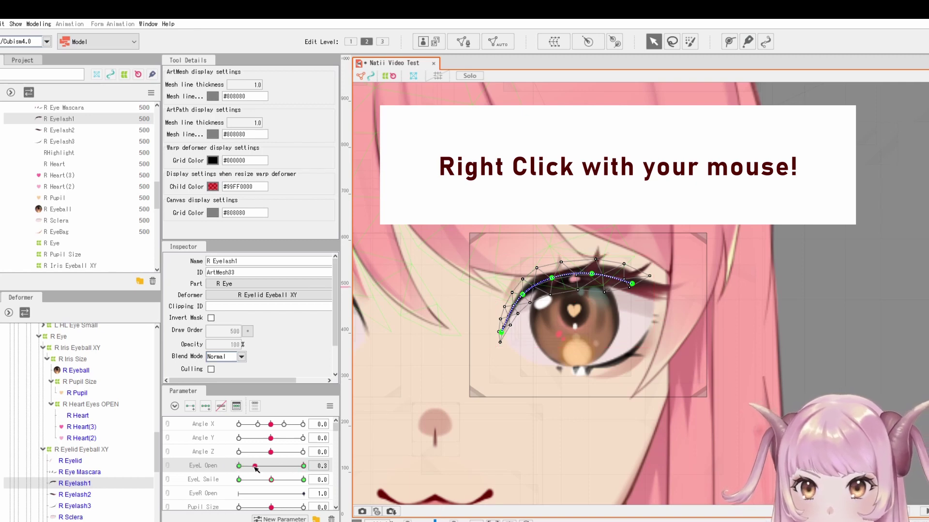
click(300, 465)
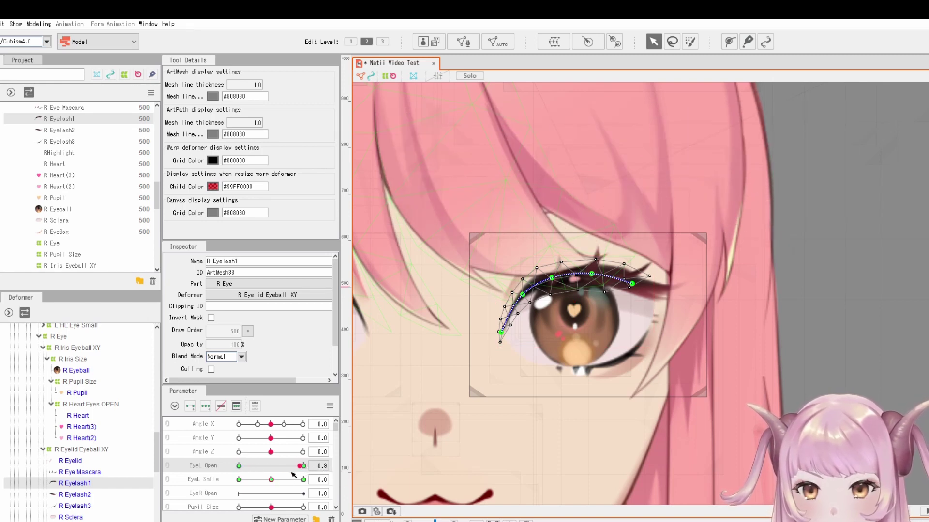
click(303, 467)
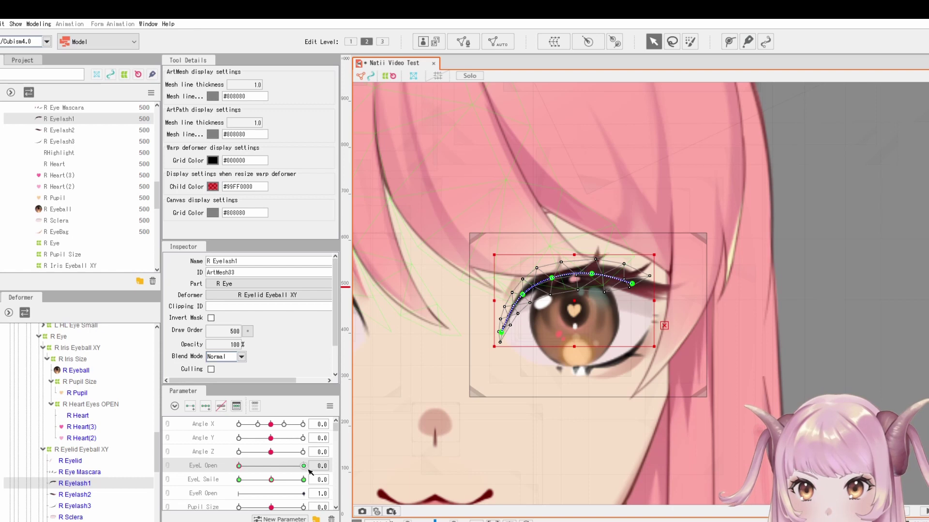
click(239, 466)
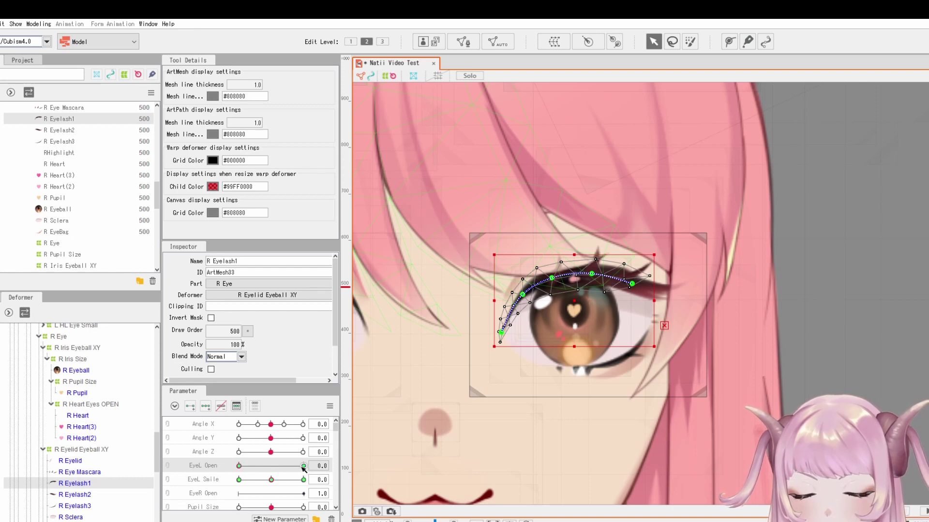
drag(302, 467, 240, 467)
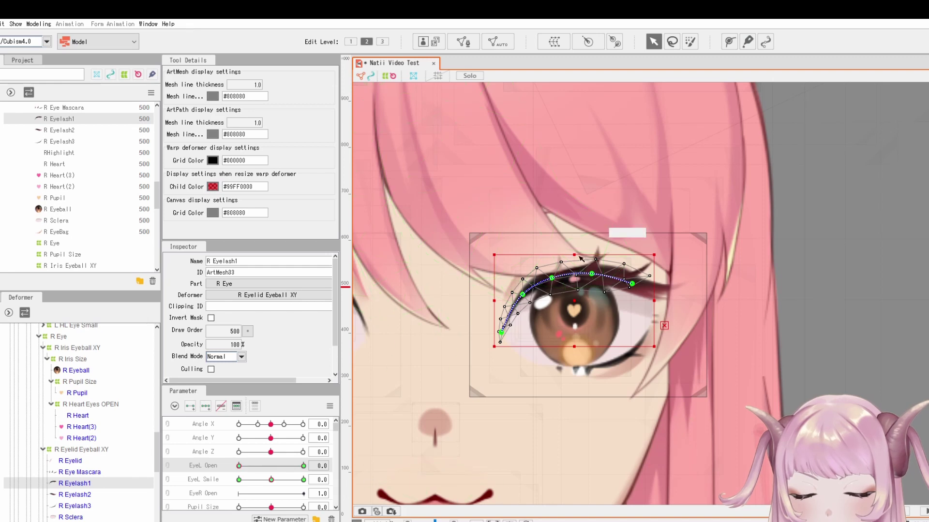
On the EyeL Open 0.0 keyform, lower R Eyelash1 to the lower lash line and flatten its deform path into a near-straight line.
drag(559, 296, 577, 392)
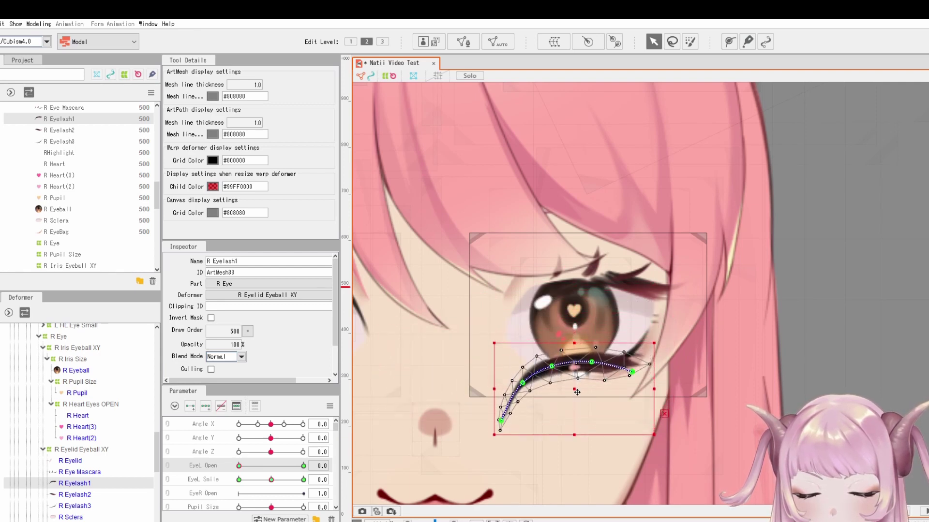
drag(501, 421, 503, 386)
key(ctrl+z)
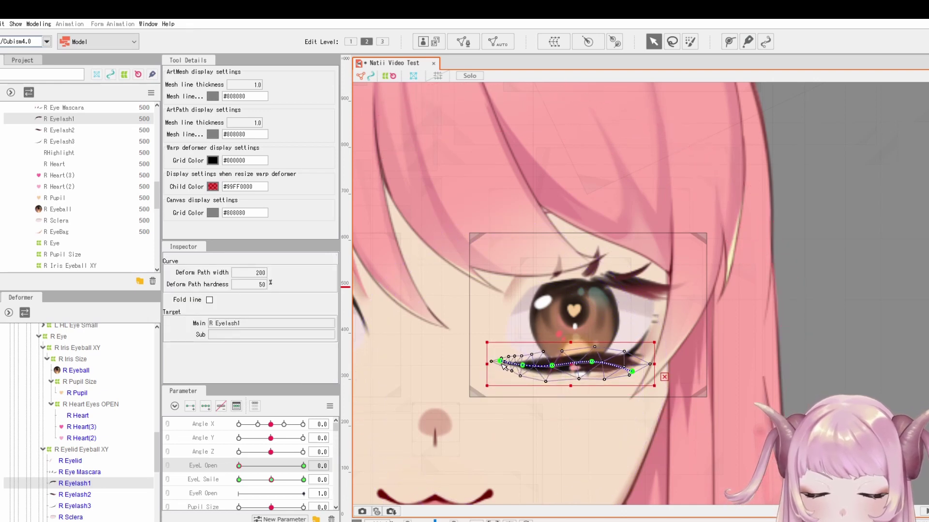
drag(524, 367, 636, 360)
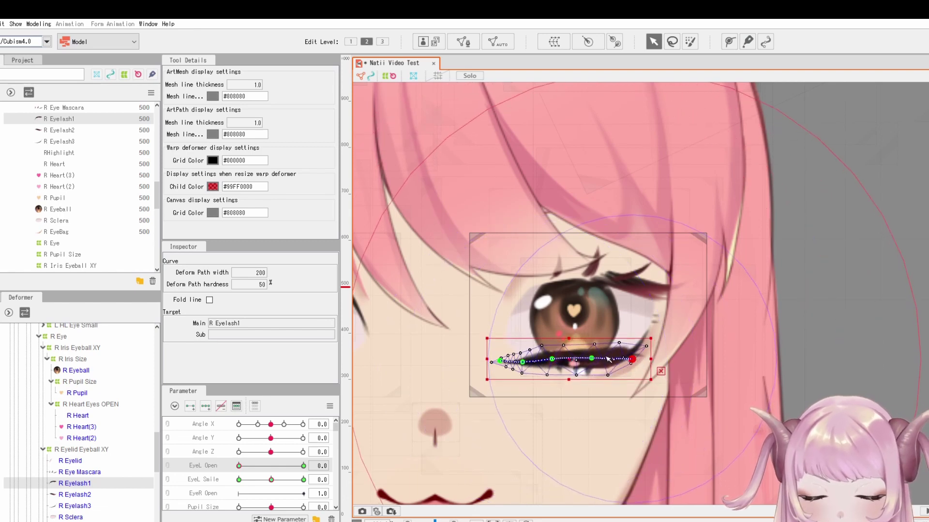
drag(551, 359, 552, 363)
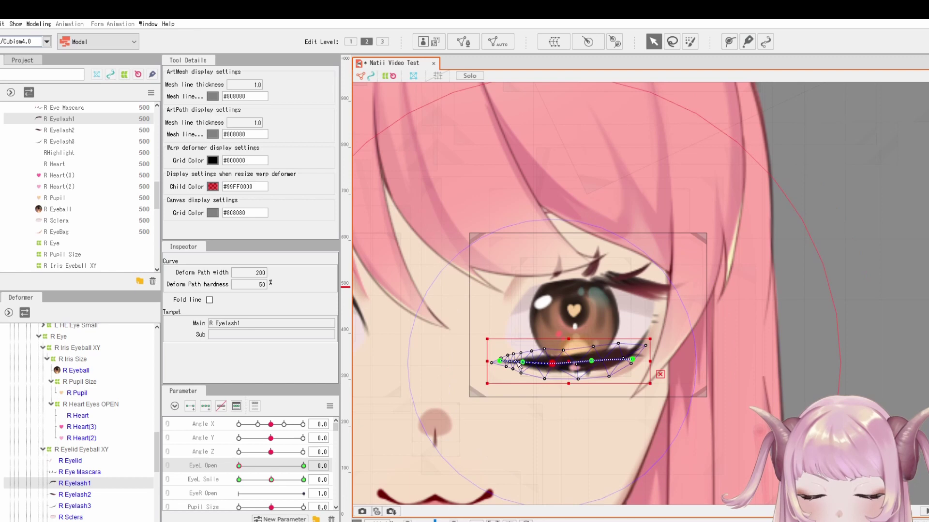
Refine the R Eyelash1 path's inner and middle points into a smooth closed-eye curve bowing slightly downward.
scroll(519, 366, up, 5)
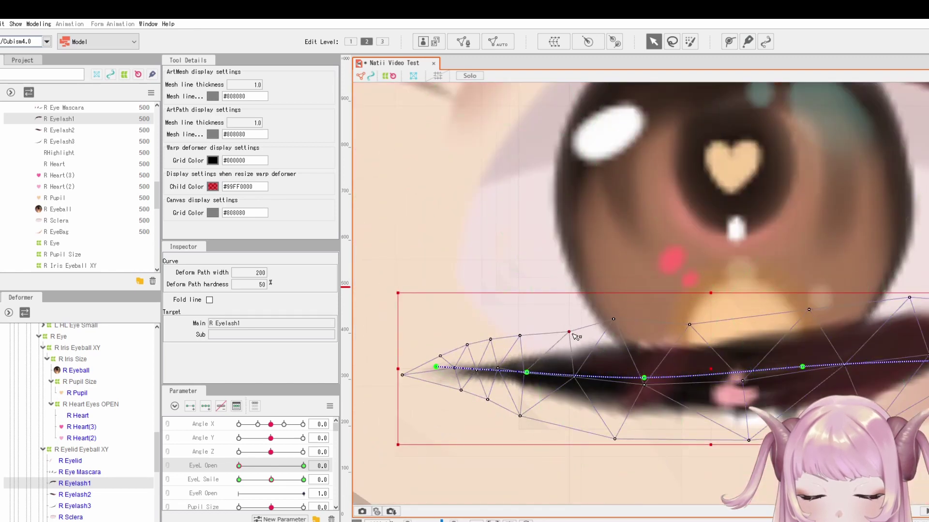
drag(574, 334, 548, 361)
scroll(557, 355, down, 5)
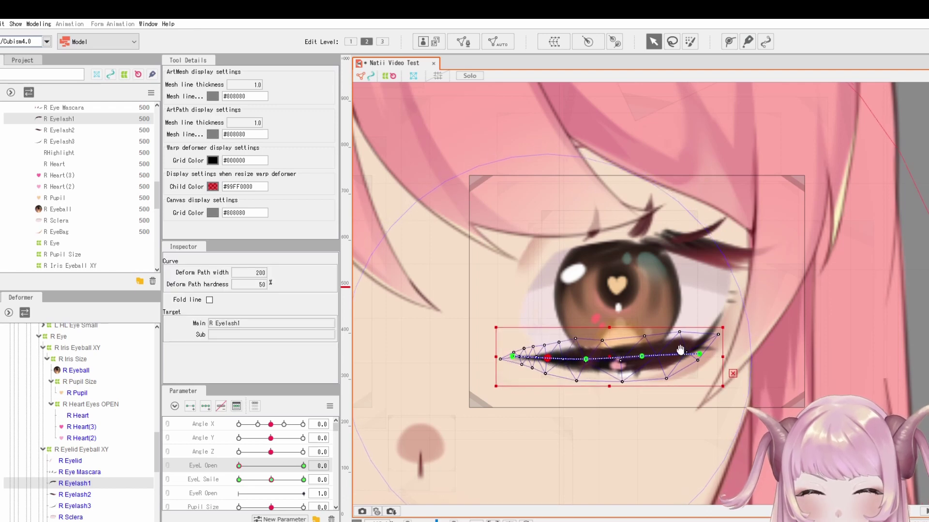
drag(683, 353, 619, 372)
key(ctrl+z)
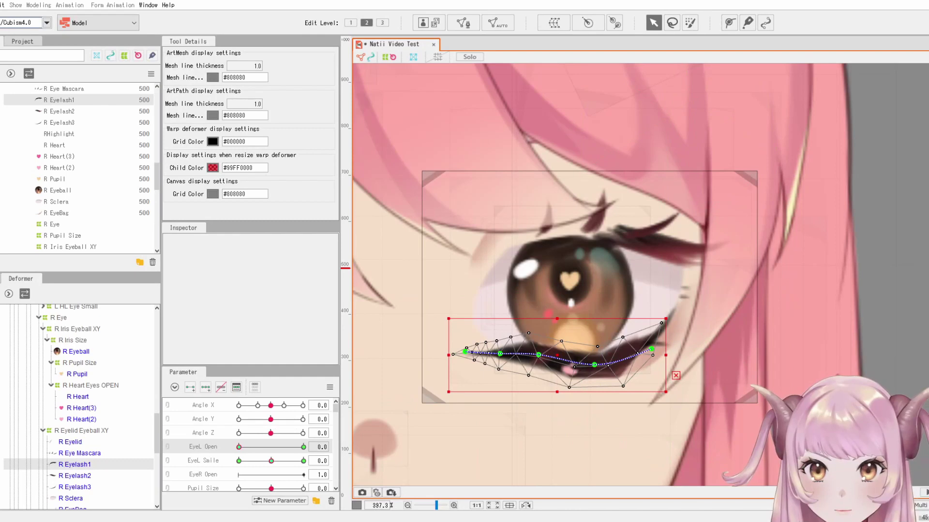
drag(595, 365, 529, 336)
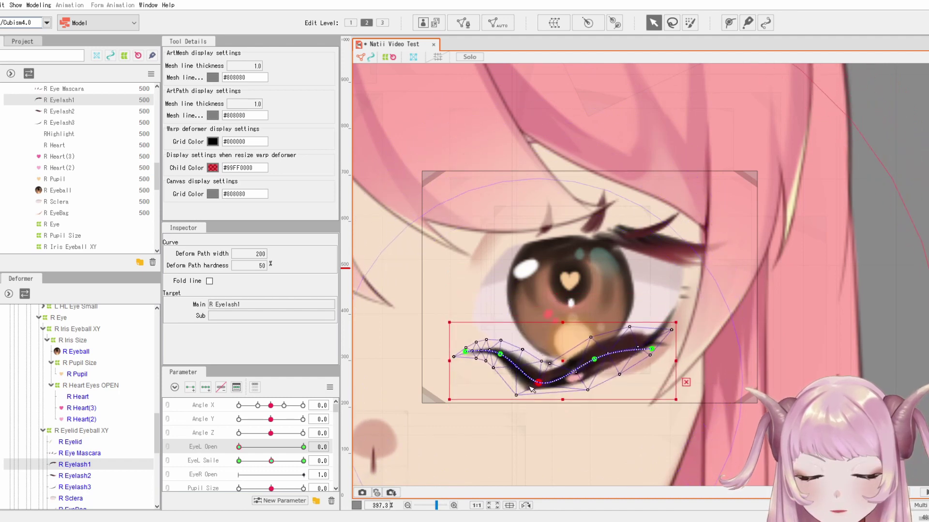
drag(532, 389, 531, 349)
drag(621, 315, 538, 358)
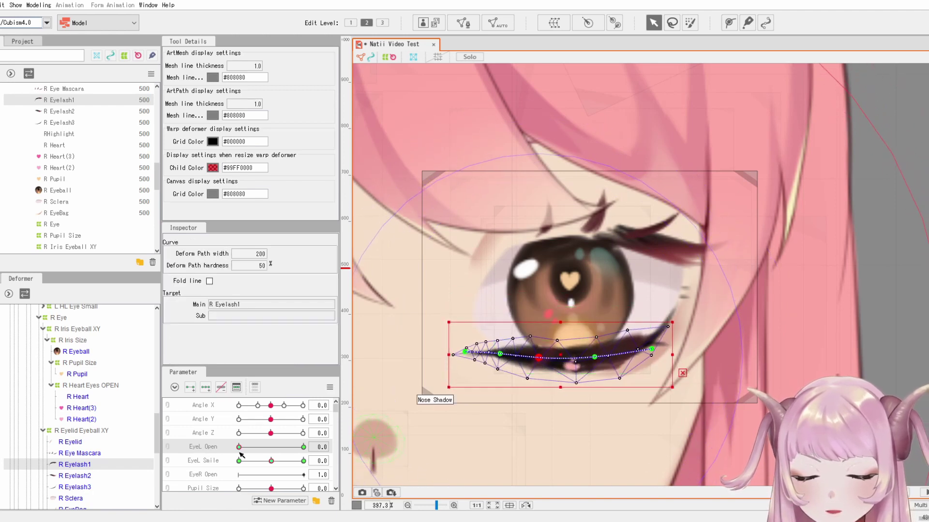
On the EyeL Open 0.0 keyform, lower R Eyelash2 onto the outer part of the closed lash line.
drag(240, 449, 199, 460)
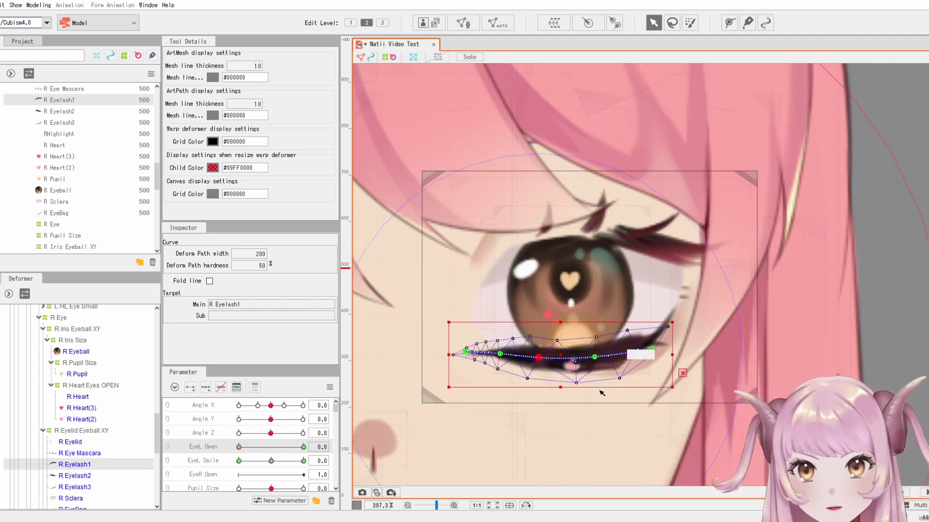
click(660, 256)
drag(670, 250, 643, 352)
click(695, 379)
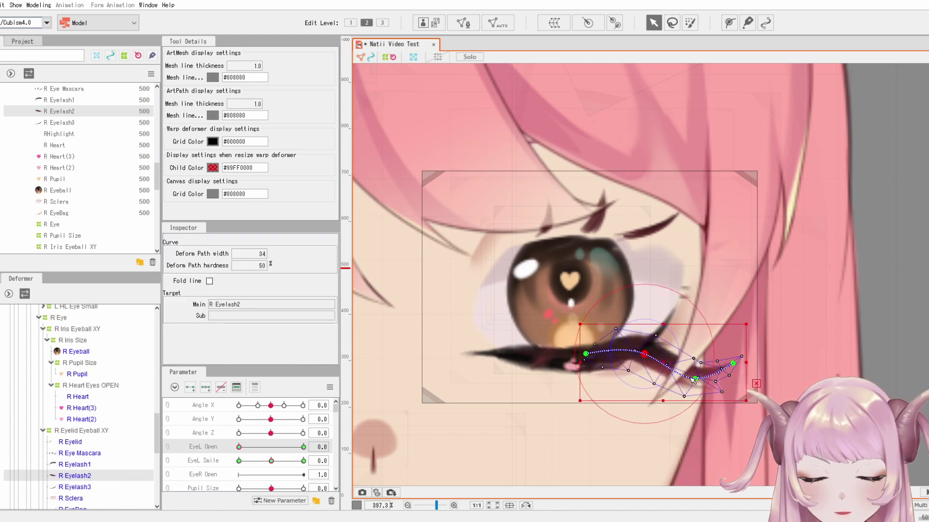
Shape the R Eyelash2 deform path into a smooth curve continuing the closed lash and rising towards its outer tip.
drag(696, 379, 734, 325)
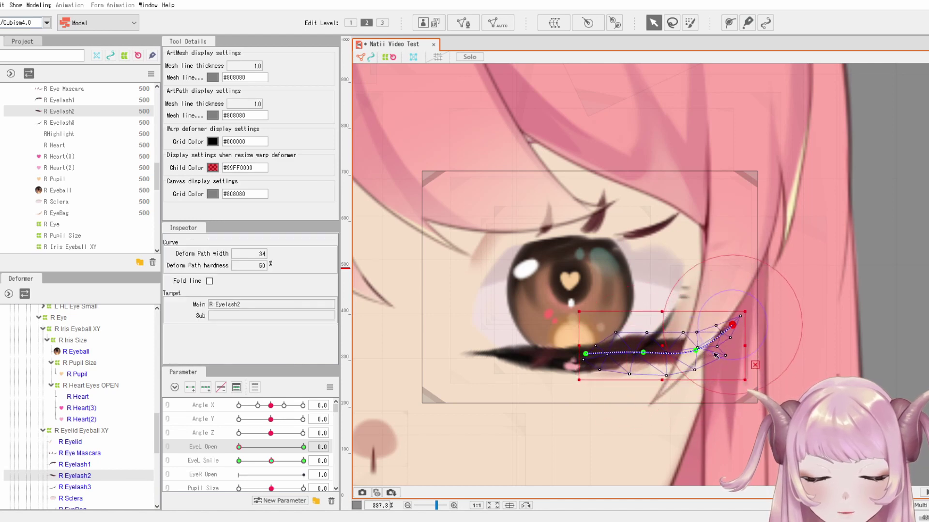
click(643, 351)
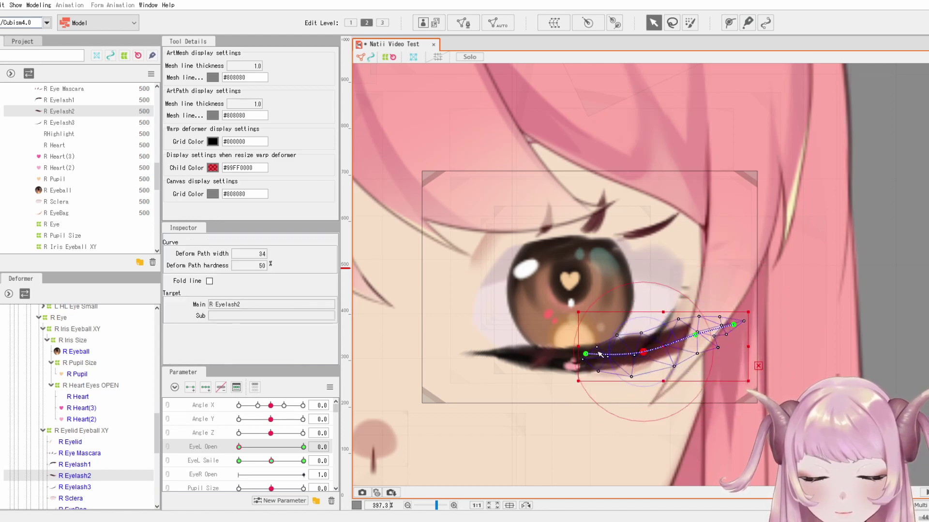
drag(586, 354, 584, 362)
drag(733, 325, 733, 317)
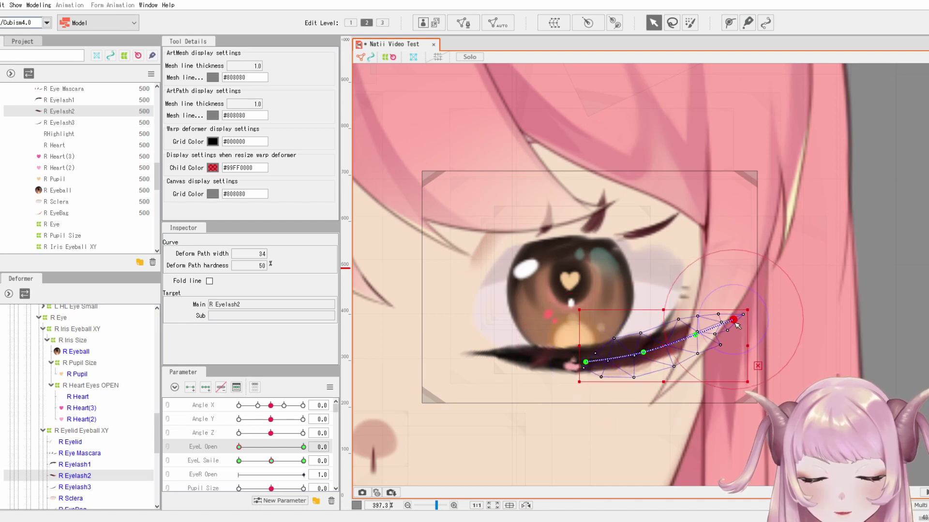
Lower R Eye Mascara onto the closed lash line and flip it vertically so its lashes point downward, keeping EyeL Open at 0.0.
drag(658, 273, 668, 288)
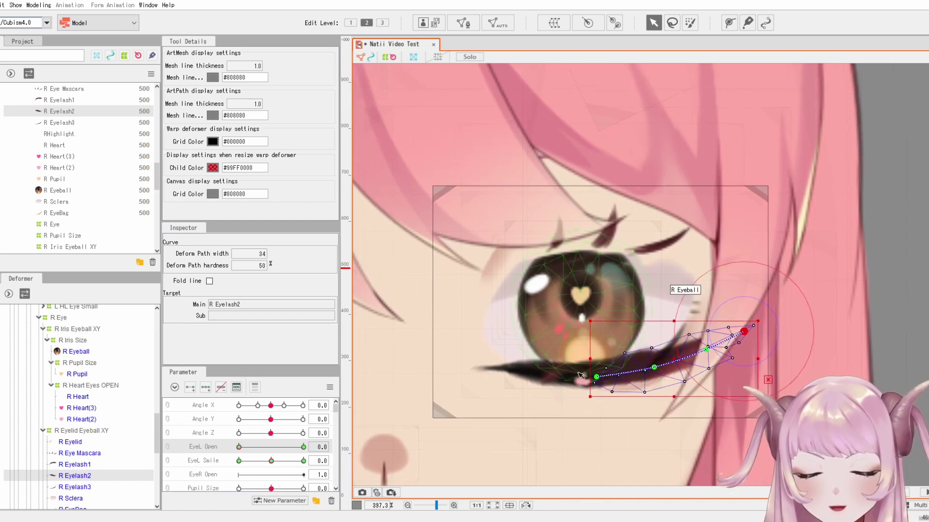
click(613, 248)
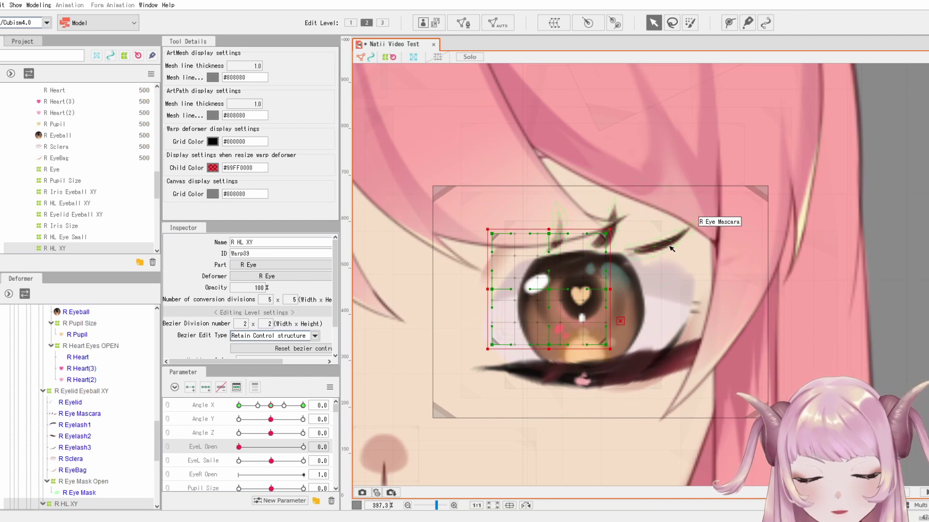
click(647, 247)
drag(619, 229, 619, 349)
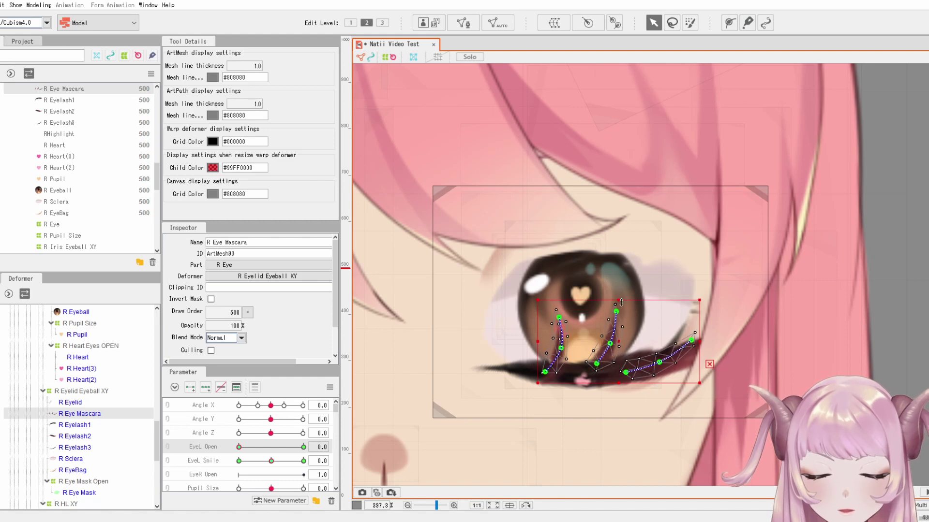
drag(619, 309, 621, 392)
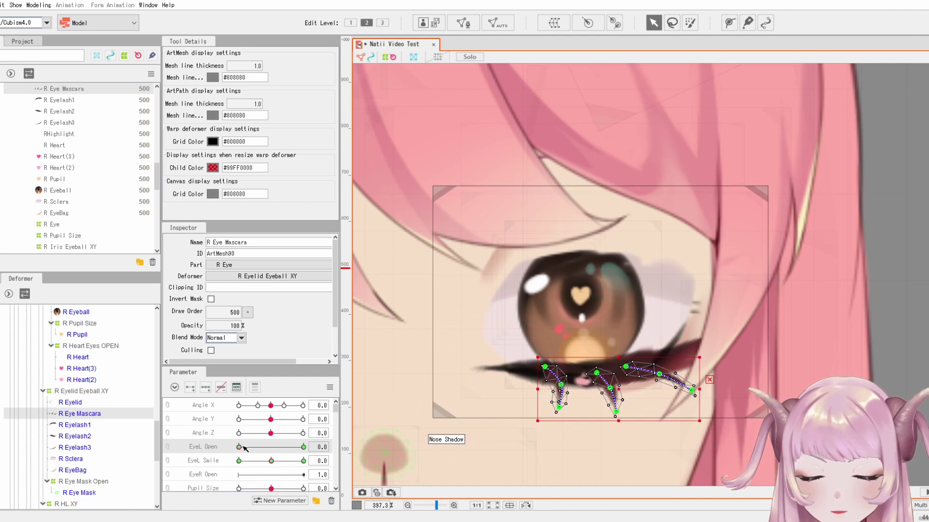
mouse_move(244, 446)
mouse_down()
mouse_move(320, 439)
mouse_move(219, 444)
mouse_move(237, 433)
mouse_move(188, 453)
mouse_move(407, 457)
mouse_move(408, 448)
mouse_move(371, 465)
mouse_move(238, 447)
mouse_up()
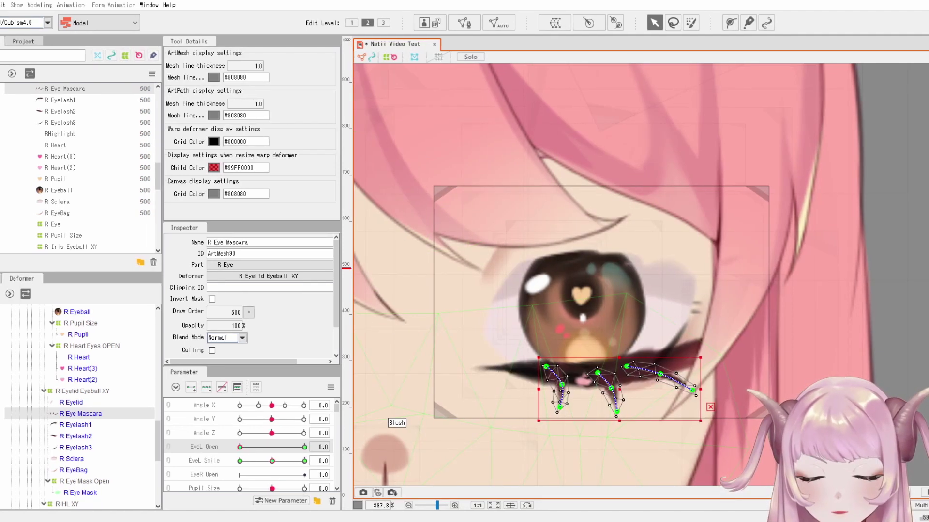
Try flattening R Sclera into a single line on the closed lash, bending its path ends upward, and opening the eye to EyeL Open 1.0.
click(505, 317)
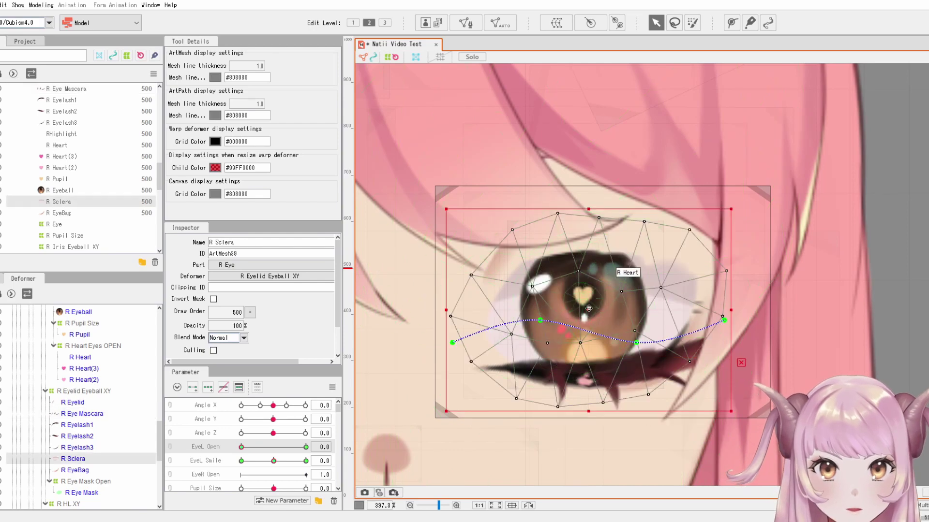
drag(582, 311, 588, 429)
key(ctrl+z)
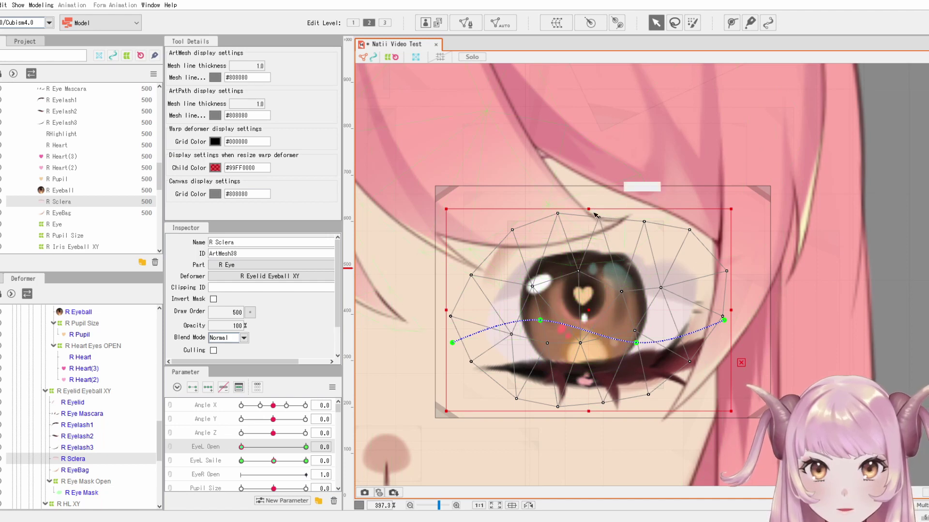
drag(595, 218, 600, 408)
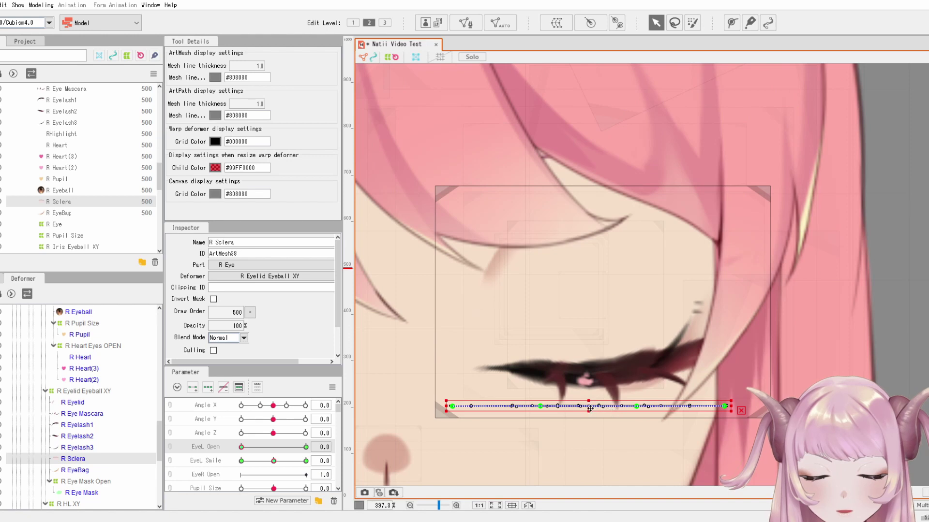
drag(590, 408, 590, 376)
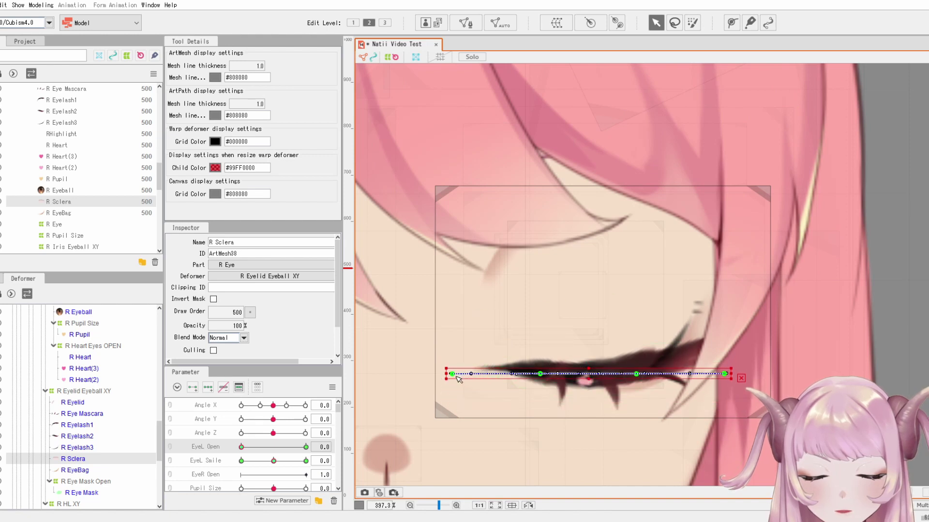
drag(455, 375, 453, 359)
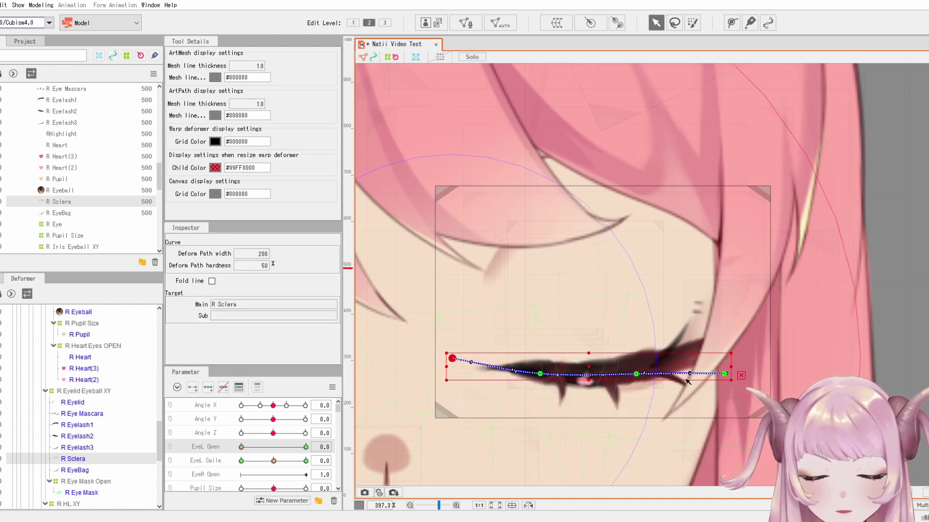
drag(724, 377, 724, 333)
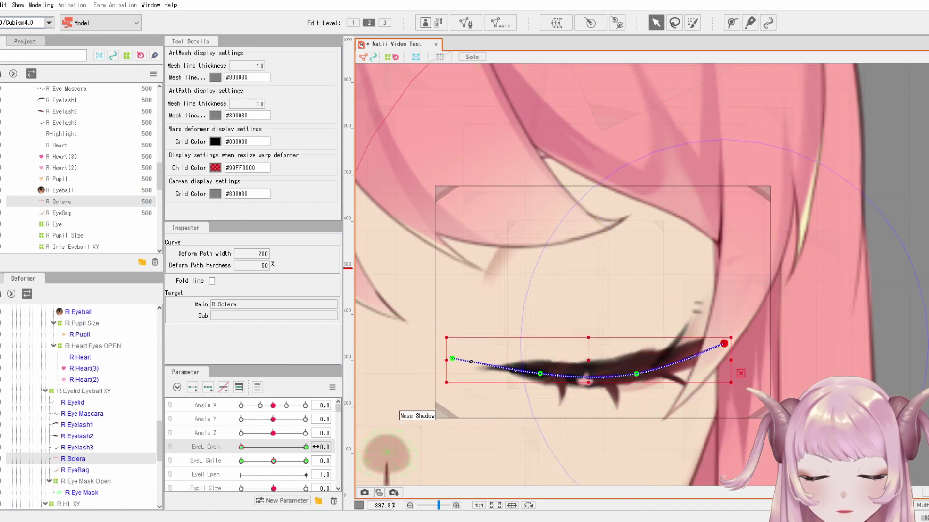
drag(241, 447, 354, 440)
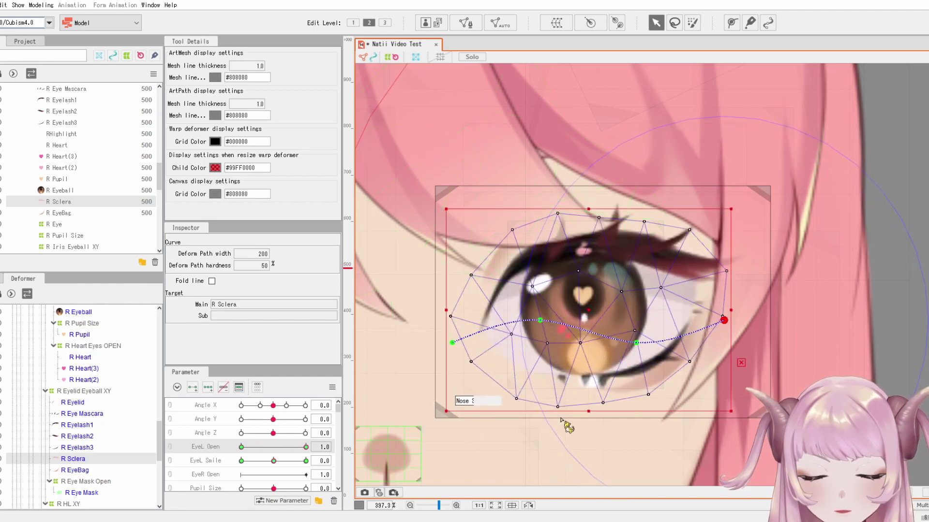
Undo the R Sclera flattening back to its full shape at EyeL Open 0.0, then try and undo another vertical squash.
key(ctrl+z)
key(ctrl+z)
key(ctrl+z)
key(ctrl+z)
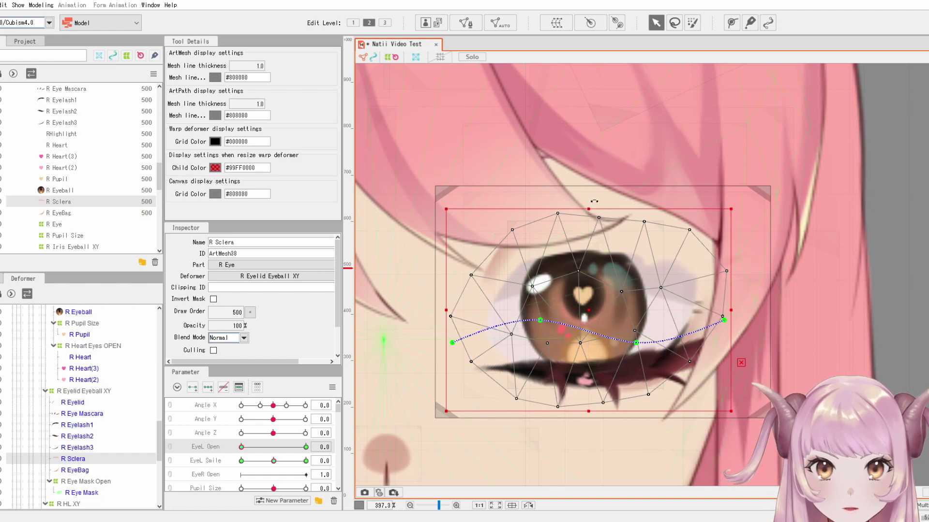
drag(590, 209, 537, 437)
key(ctrl+z)
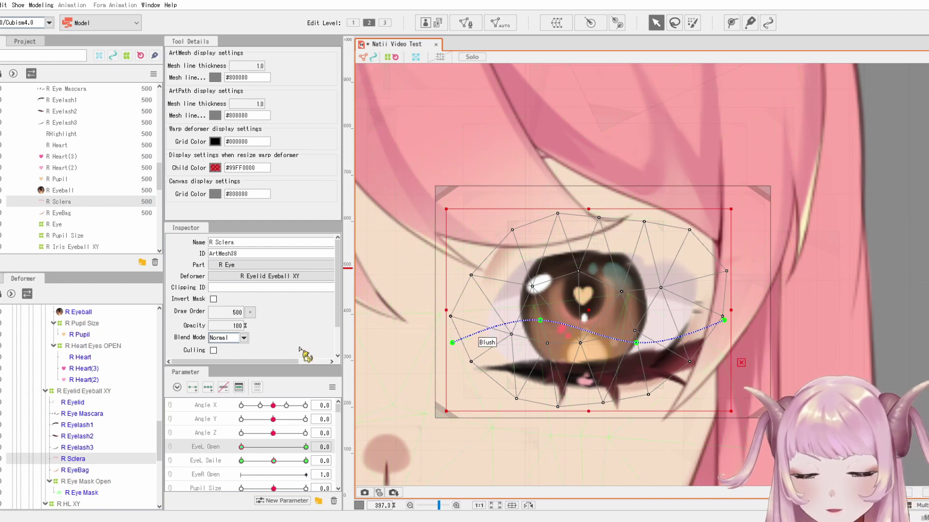
Remove the clipping ID from R Eyeball and test how the iris displays without its clipping mask.
click(593, 286)
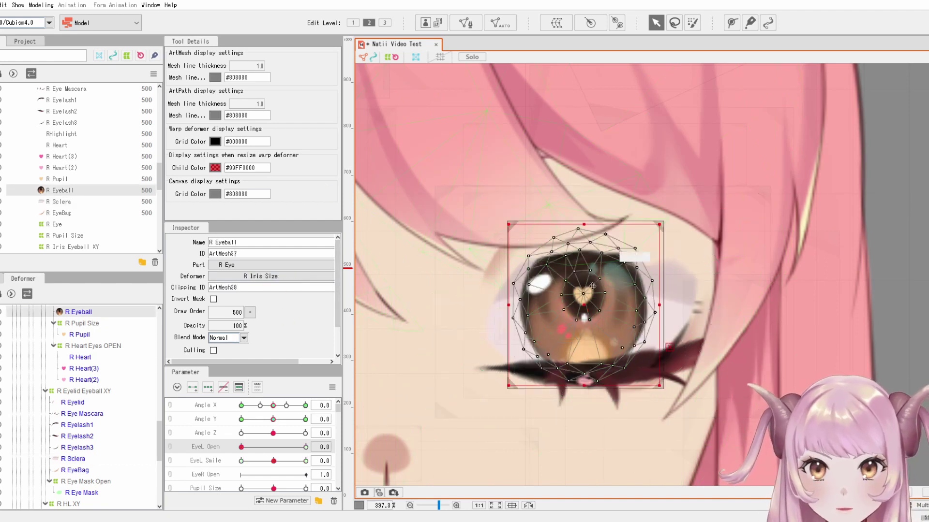
drag(590, 308, 556, 338)
key(ctrl+z)
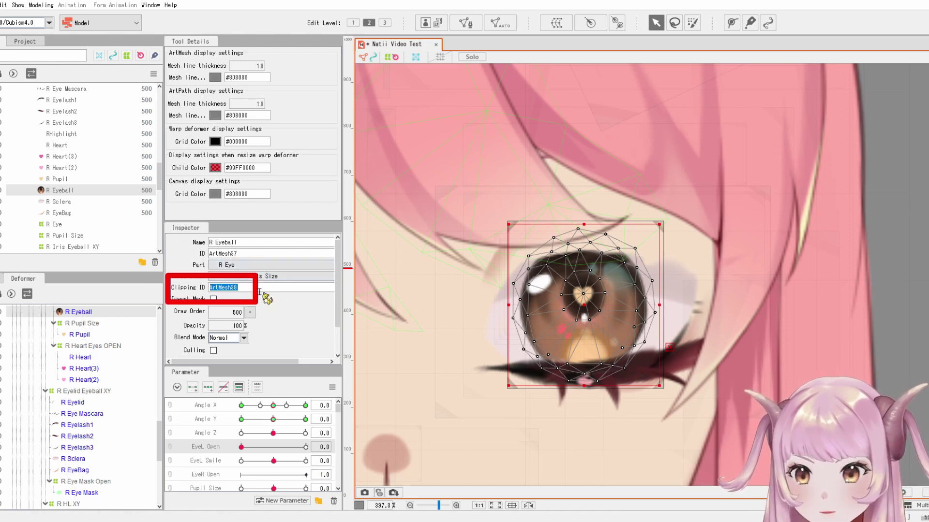
key(BackSpace)
key(Return)
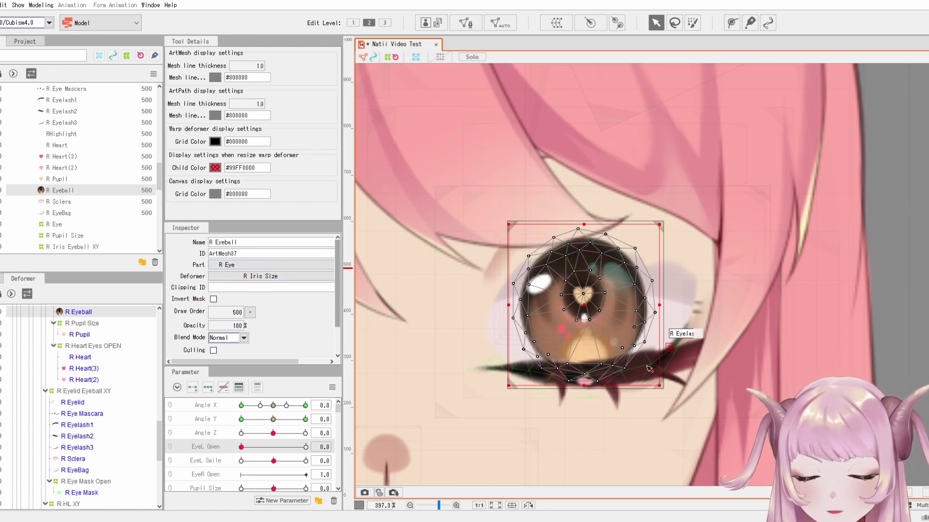
mouse_move(604, 324)
mouse_down()
mouse_move(533, 340)
mouse_move(673, 347)
mouse_move(647, 326)
mouse_move(667, 327)
mouse_move(676, 346)
mouse_move(618, 328)
mouse_up()
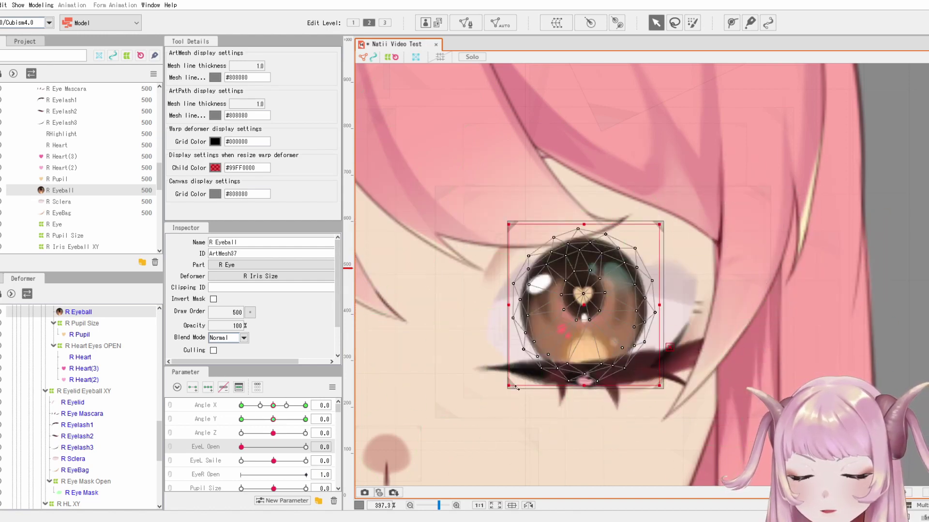
Look up the ID of R Sclera and set R Eyeball's Clipping ID to ArtMesh38.
click(669, 317)
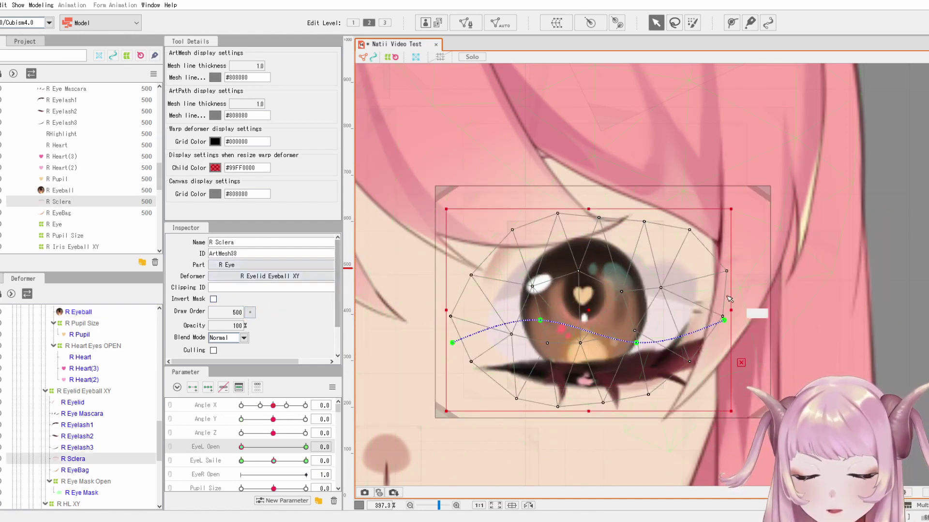
click(247, 256)
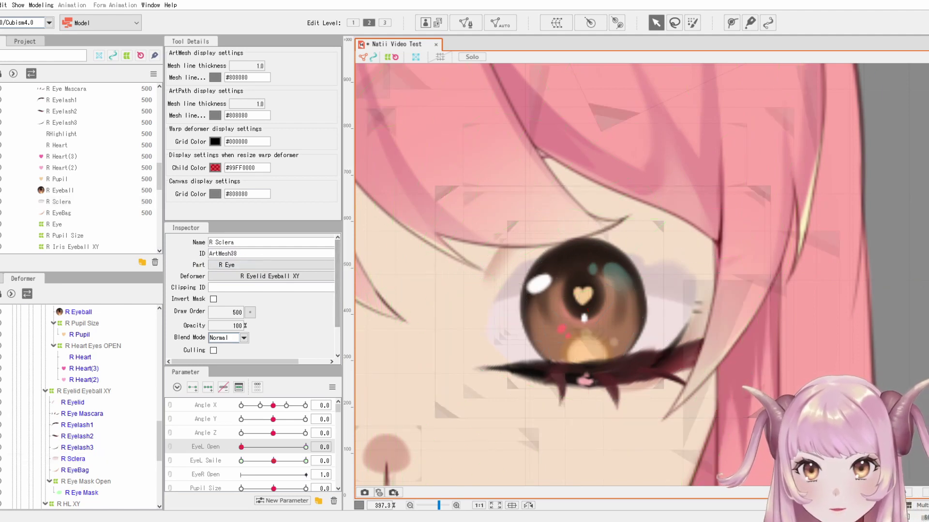
click(580, 350)
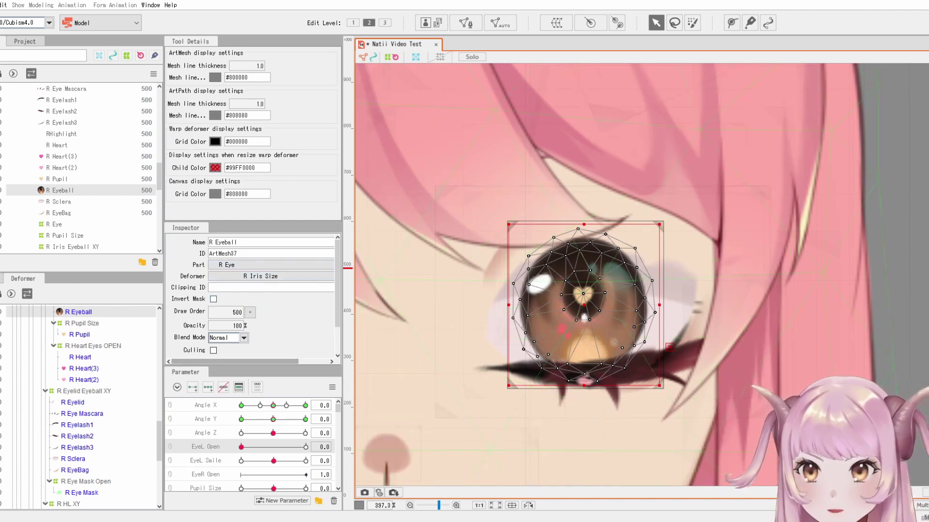
text(ArtMesh38)
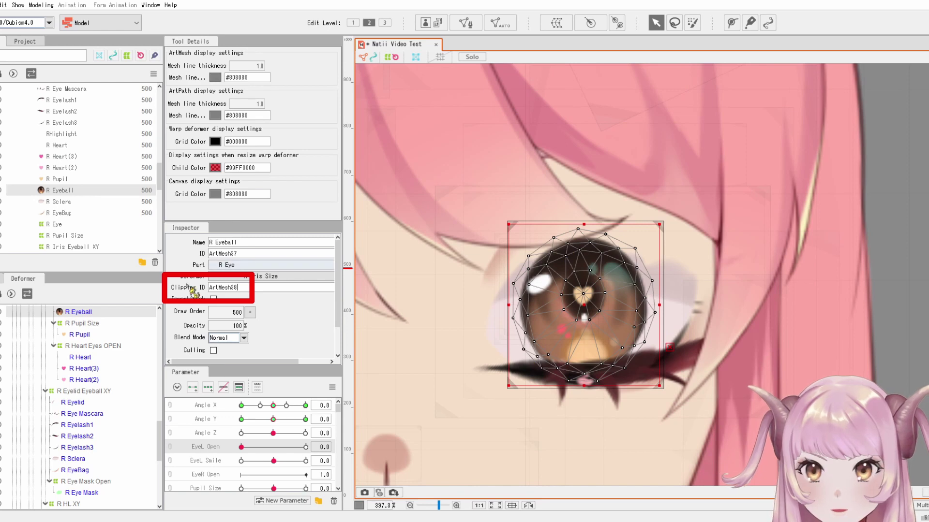
mouse_move(209, 290)
mouse_down()
mouse_move(262, 290)
mouse_move(211, 288)
mouse_up()
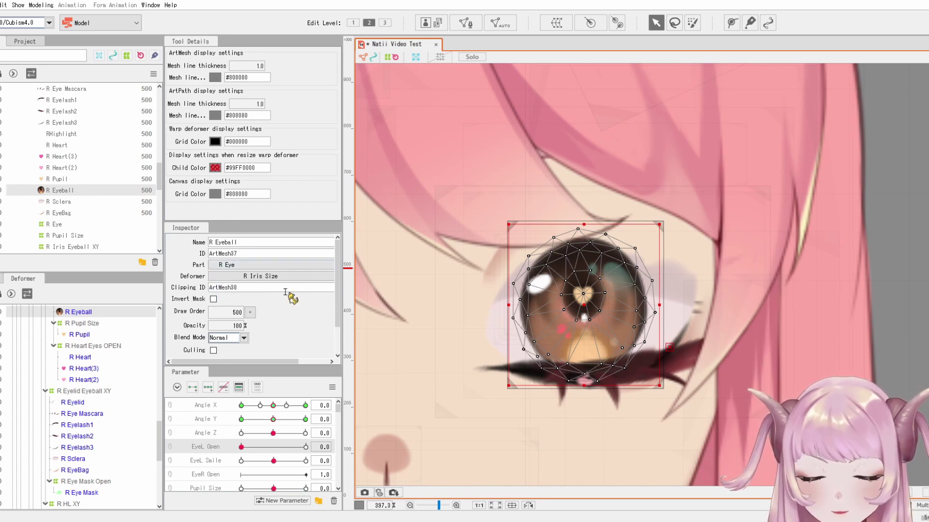
mouse_move(593, 328)
mouse_down()
mouse_move(636, 324)
mouse_move(629, 450)
mouse_move(655, 360)
mouse_move(555, 263)
mouse_move(595, 329)
mouse_up()
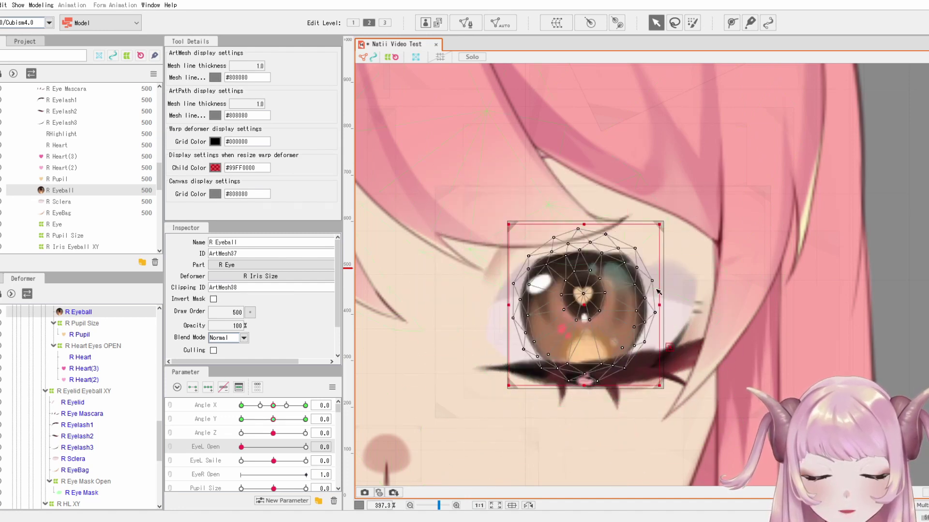
Squash R Sclera into a thin band bent along the closed lash line, and check the opening motion up to EyeL Open 1.0.
click(678, 309)
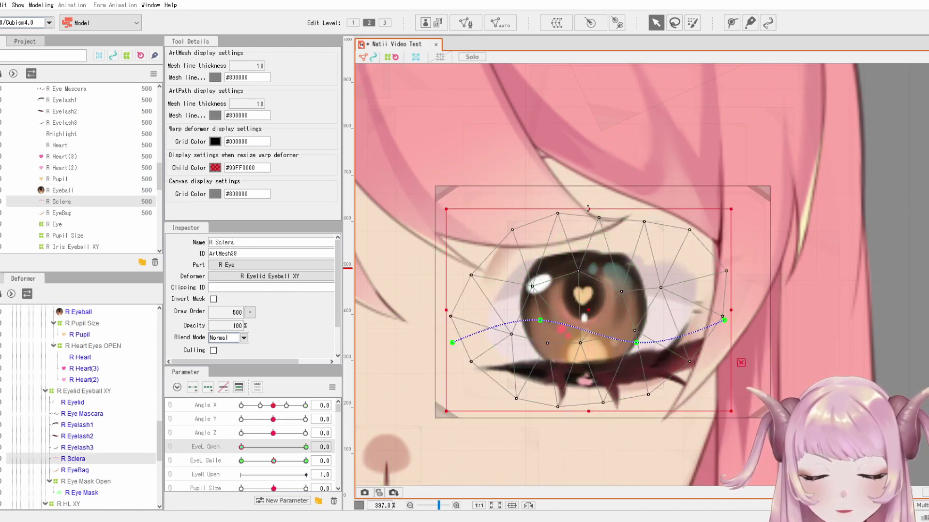
drag(588, 209, 595, 378)
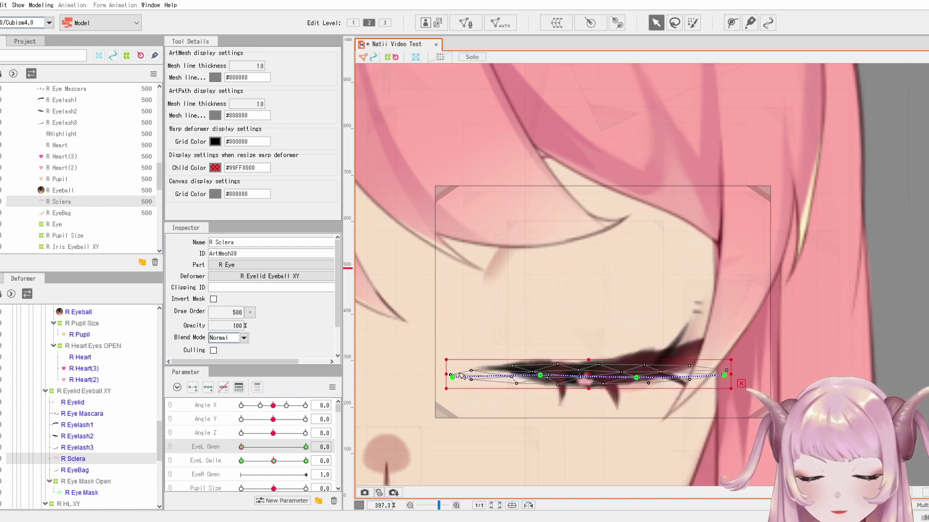
drag(453, 377, 462, 364)
drag(727, 377, 711, 342)
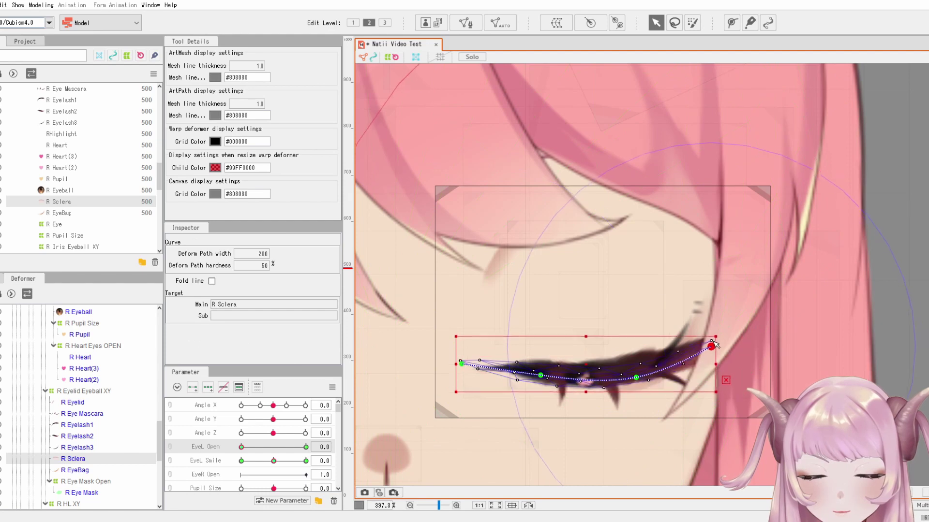
drag(247, 447, 273, 447)
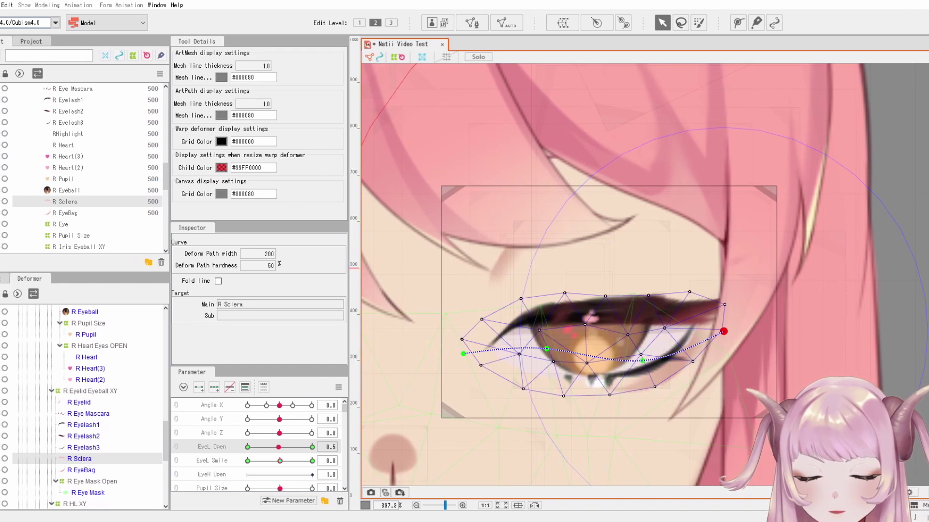
drag(283, 447, 756, 400)
At EyeL Open 0.0, pull the outer end of R Eyelash3's deform path down onto the closed lash line, and check the motion.
click(692, 383)
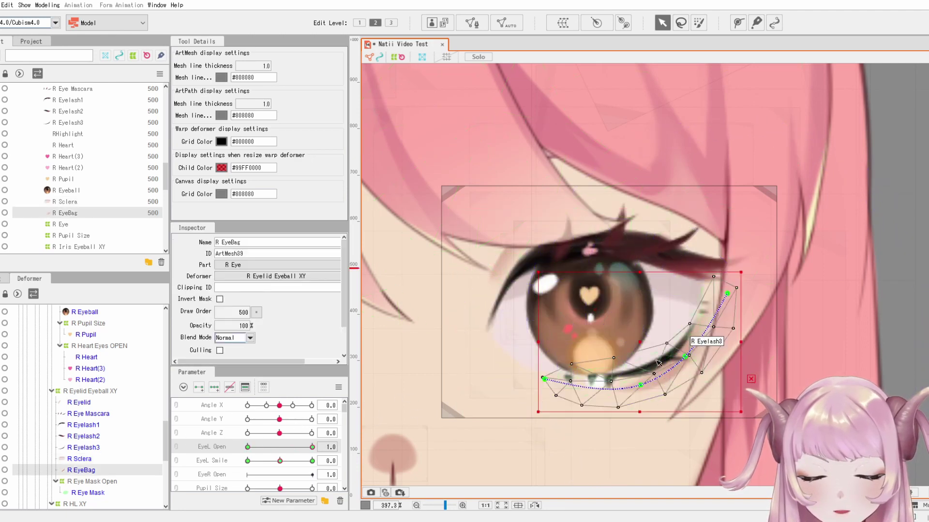
click(658, 364)
drag(312, 447, 186, 449)
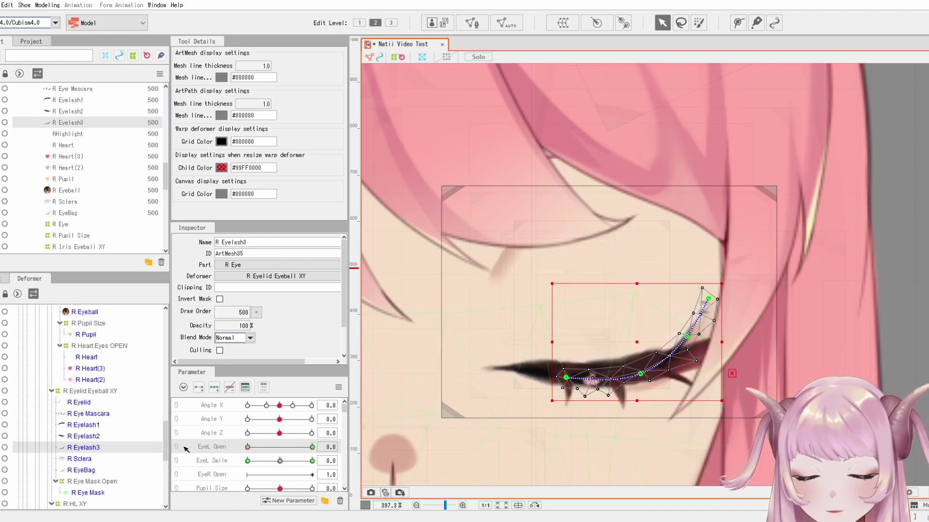
drag(708, 300, 713, 362)
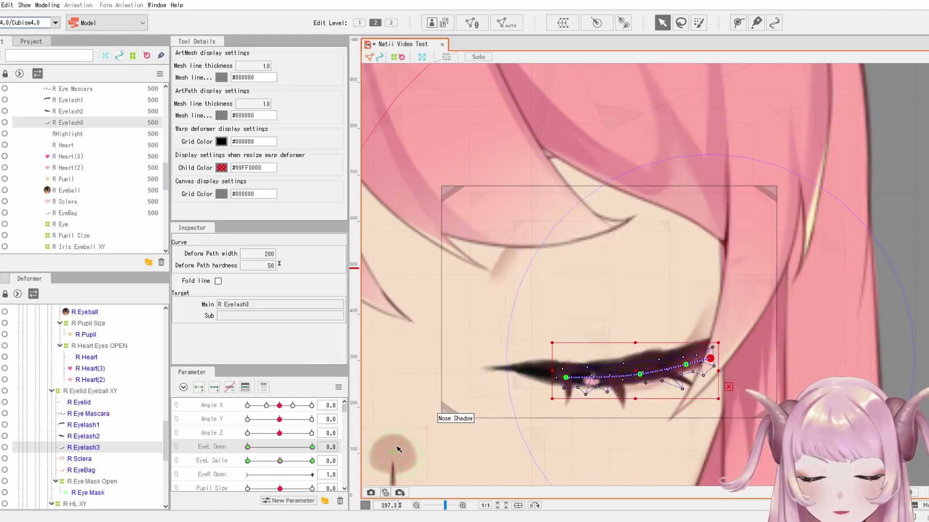
drag(286, 448, 215, 442)
Lower the outer end of R EyeBag's deform path at EyeL Open 0.0, and check the opening motion up to 1.0.
click(669, 386)
drag(727, 293, 732, 358)
drag(672, 351, 686, 315)
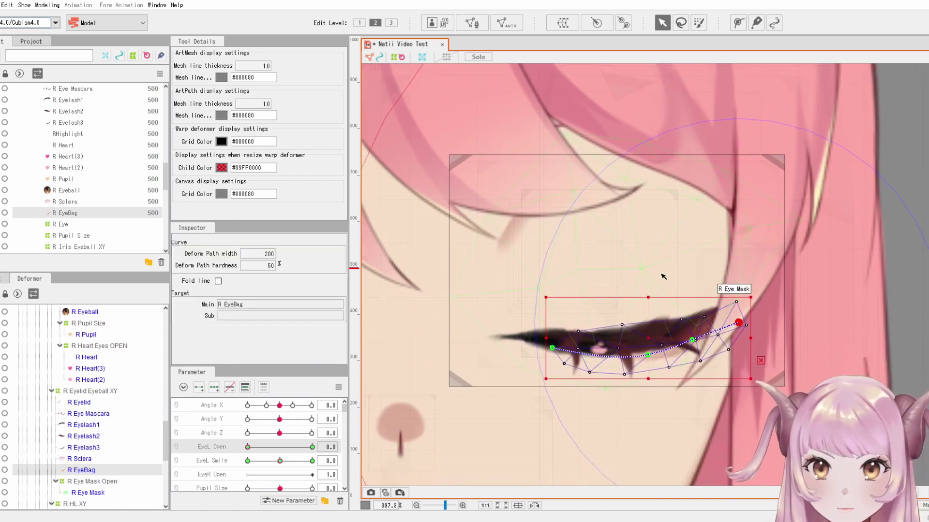
drag(671, 432, 679, 447)
drag(249, 447, 330, 394)
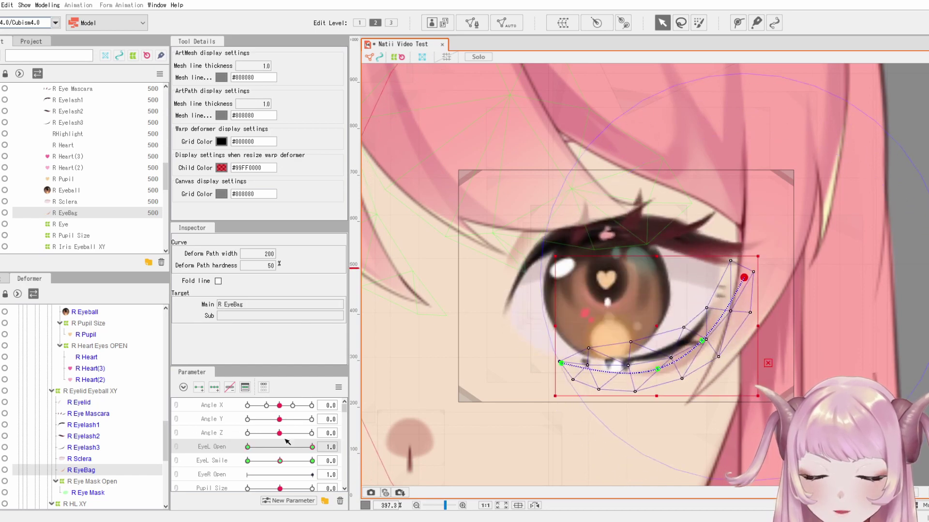
Run EyeL Open repeatedly between 0.0 and 1.0 to examine how the lashes, sclera and eye bag close together.
click(249, 449)
click(313, 448)
drag(313, 448, 281, 450)
right_click(245, 449)
click(237, 445)
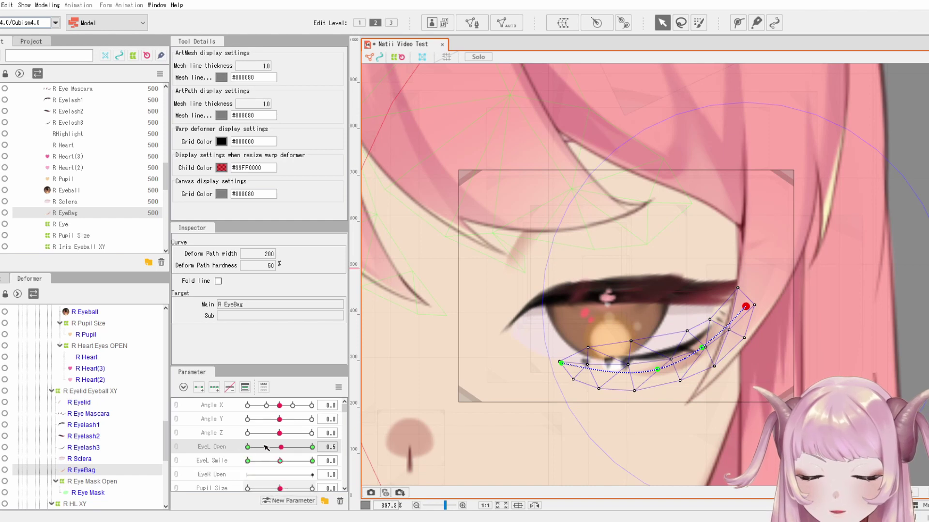
click(248, 447)
drag(247, 448, 318, 454)
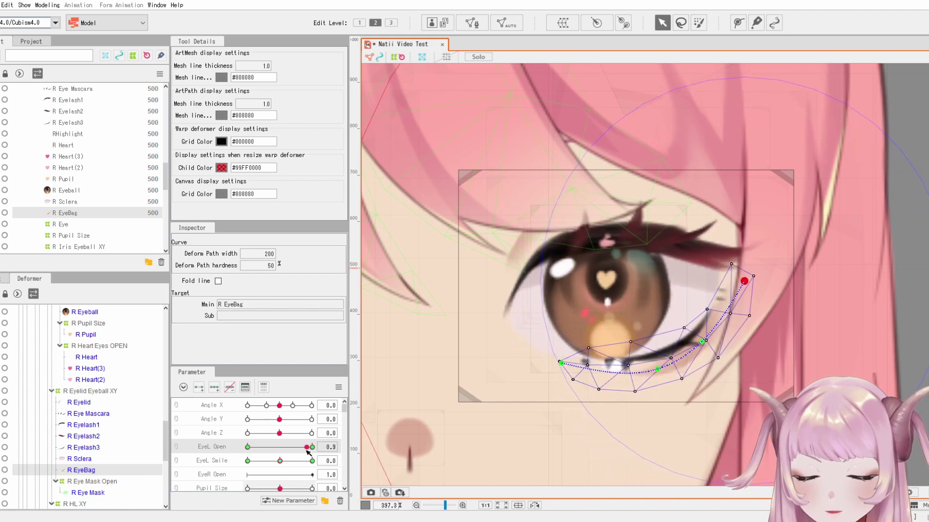
click(287, 448)
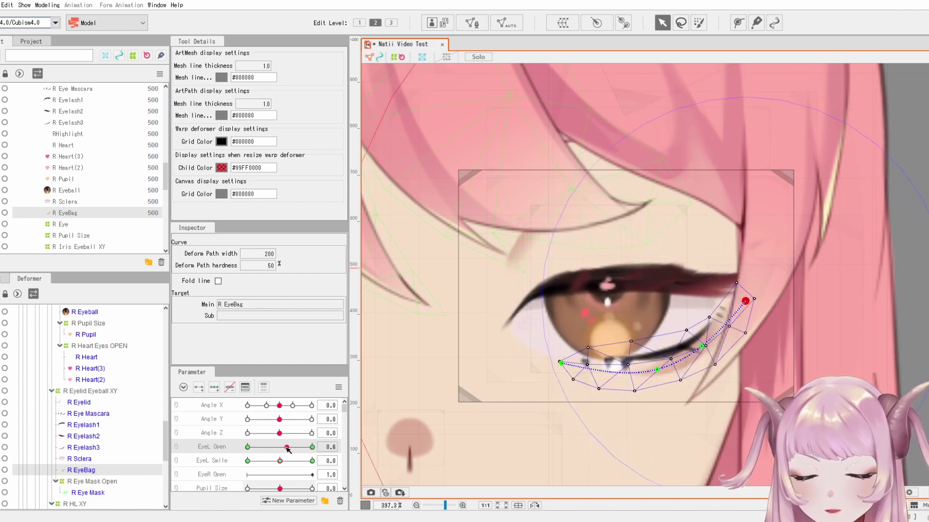
click(313, 448)
Look up the range settings of the EyeL Smile parameter and preview the eye down to EyeL Smile -1.0.
mouse_move(281, 461)
mouse_down()
mouse_move(254, 459)
mouse_move(280, 461)
mouse_up()
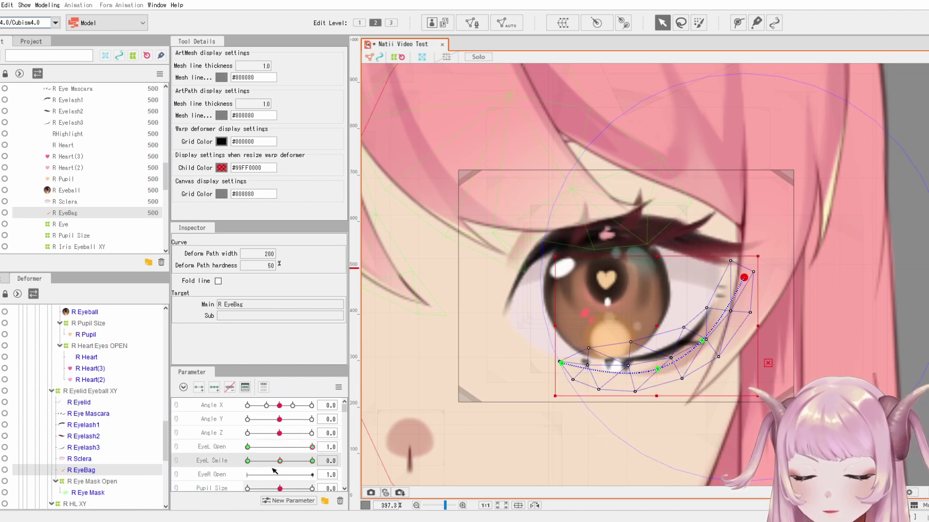
right_click(281, 462)
click(271, 406)
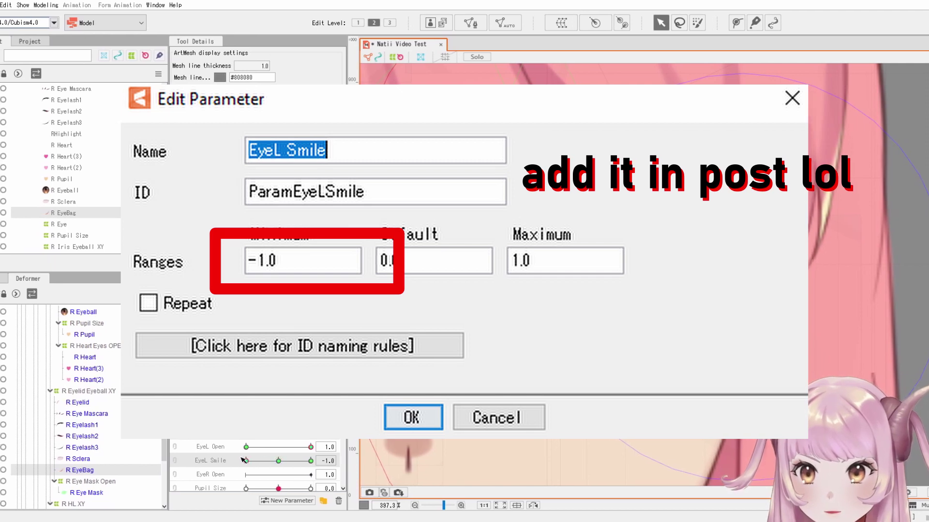
mouse_move(274, 457)
mouse_down()
mouse_move(326, 456)
mouse_move(234, 455)
mouse_move(292, 458)
mouse_up()
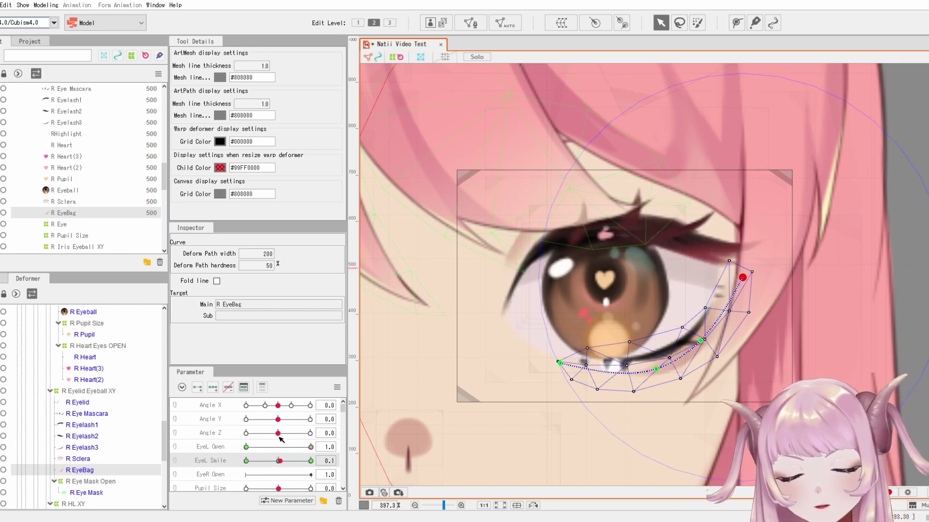
drag(282, 459, 224, 463)
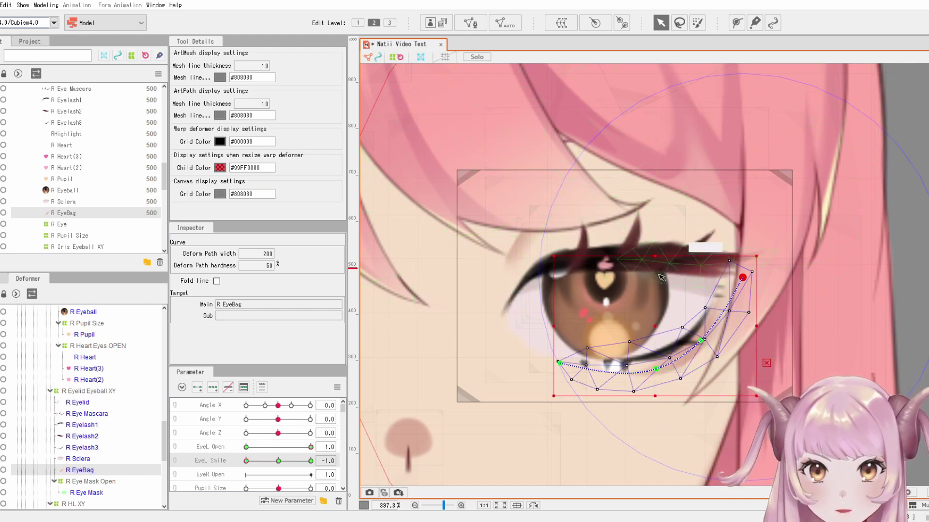
Try to move R Eyelash1 down at EyeL Smile -1.0, and undo the move.
click(693, 243)
click(658, 259)
drag(653, 261, 621, 294)
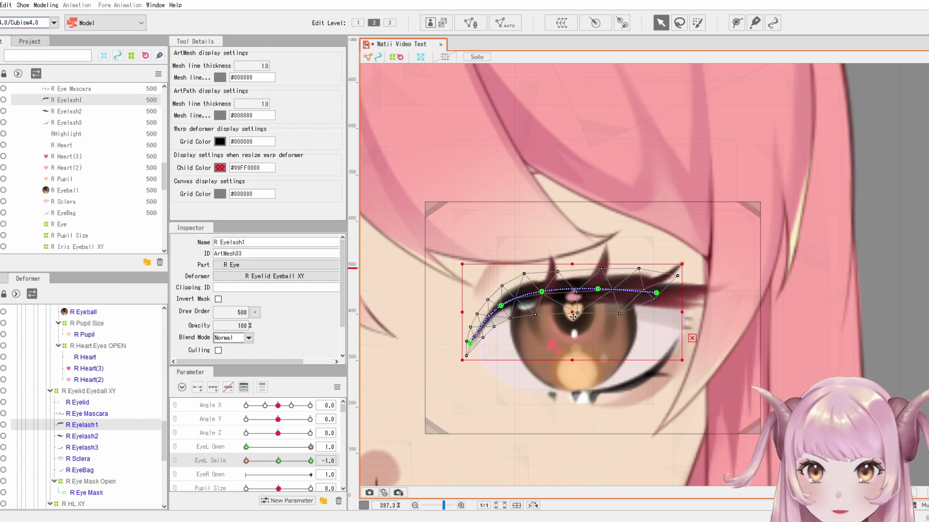
drag(541, 316, 541, 370)
key(ctrl+z)
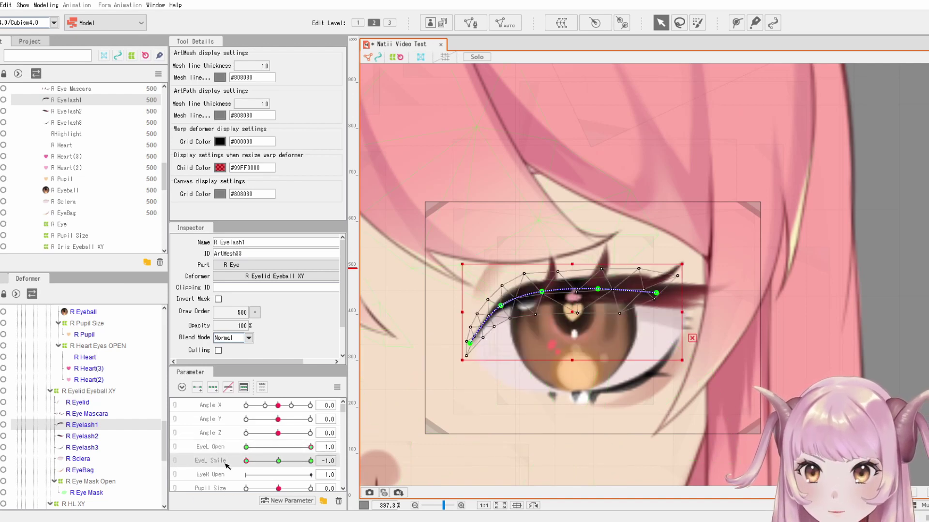
Compare the eye across EyeL Smile 0.0 and 1.0 with EyeL Open at 0.0 and 1.0.
click(280, 461)
drag(296, 448, 203, 440)
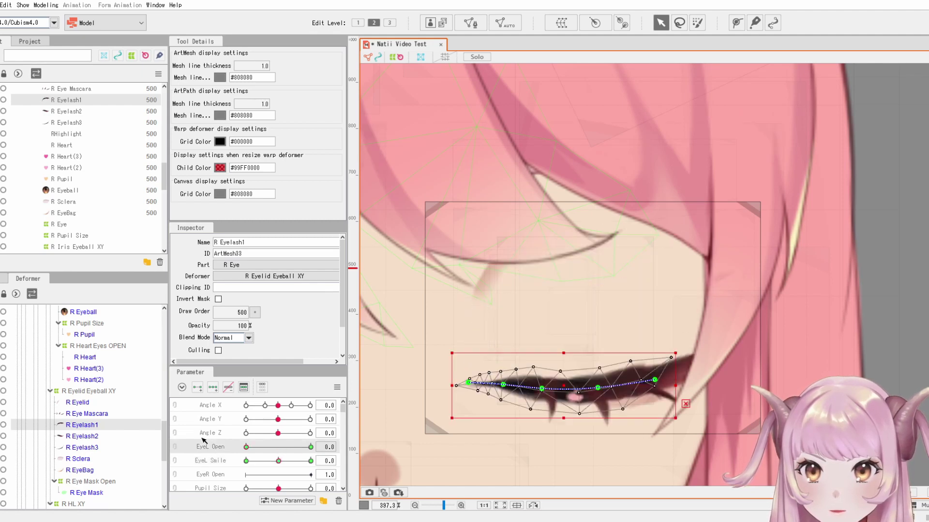
drag(278, 461, 311, 462)
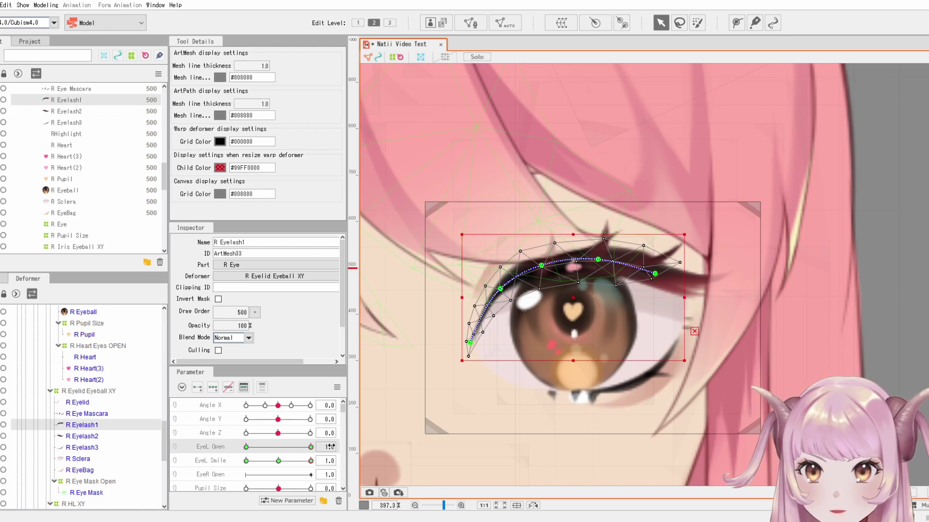
click(278, 461)
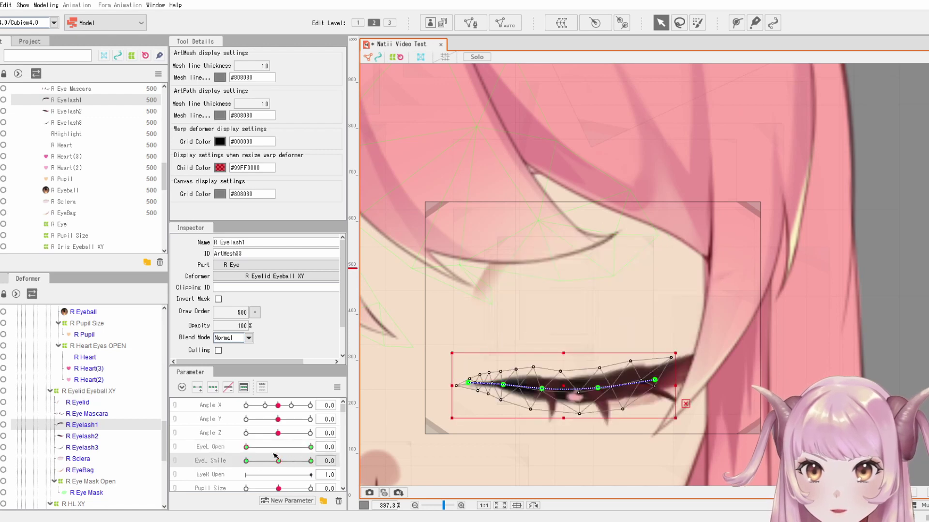
drag(275, 457, 305, 464)
click(311, 447)
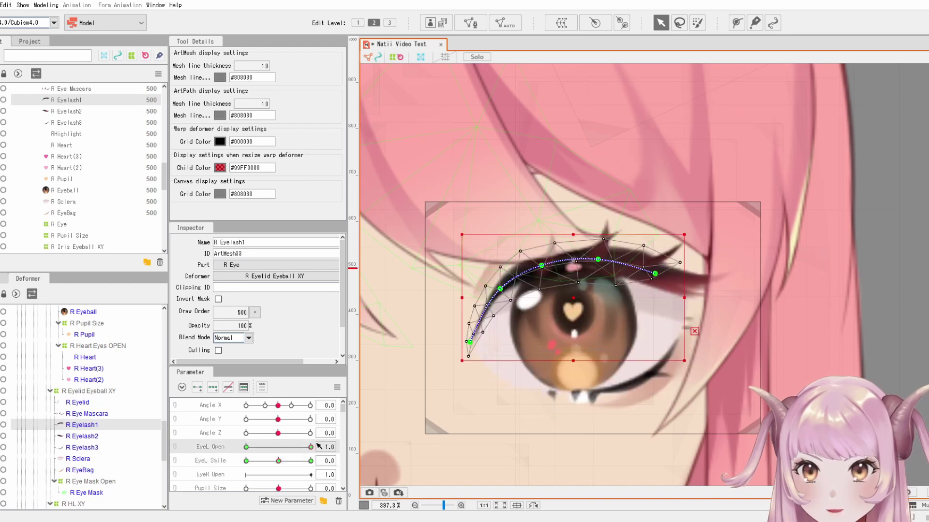
Open the recent model Natii 3 and preview its eyes at EyeL Open 0.0 with EyeL Smile raised to 1.0.
drag(686, 217, 640, 230)
click(3, 9)
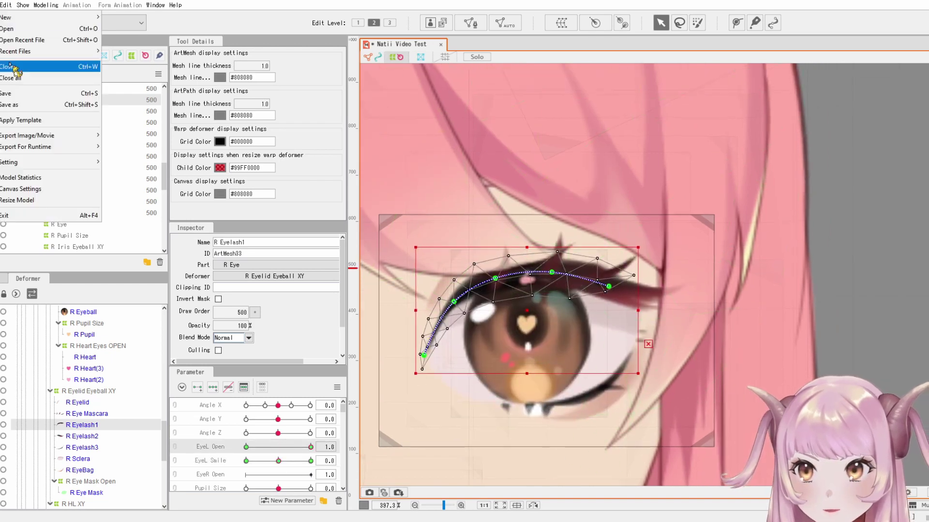
mouse_move(29, 50)
click(175, 65)
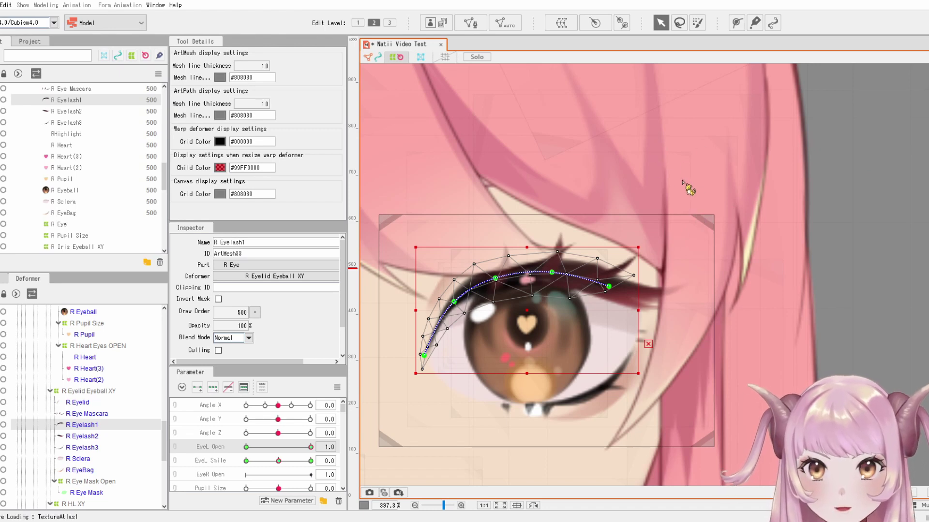
drag(310, 447, 264, 464)
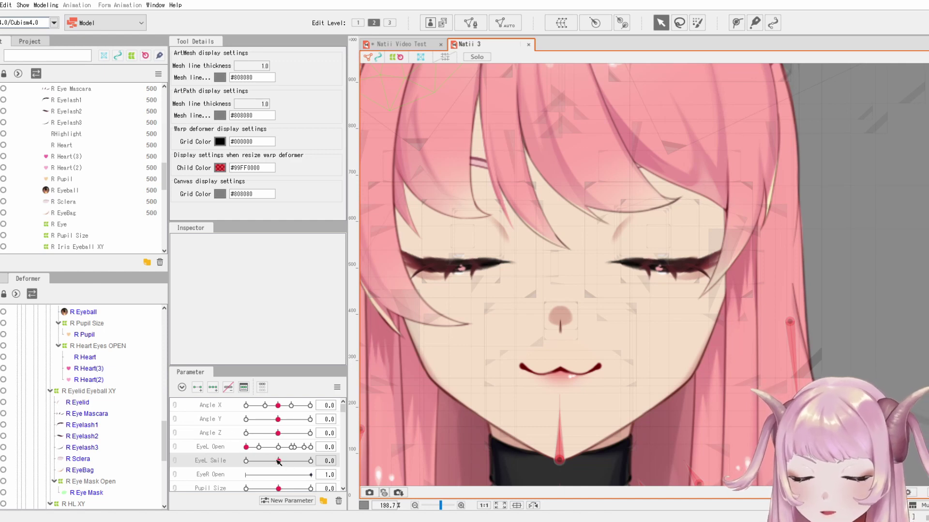
drag(278, 462, 308, 467)
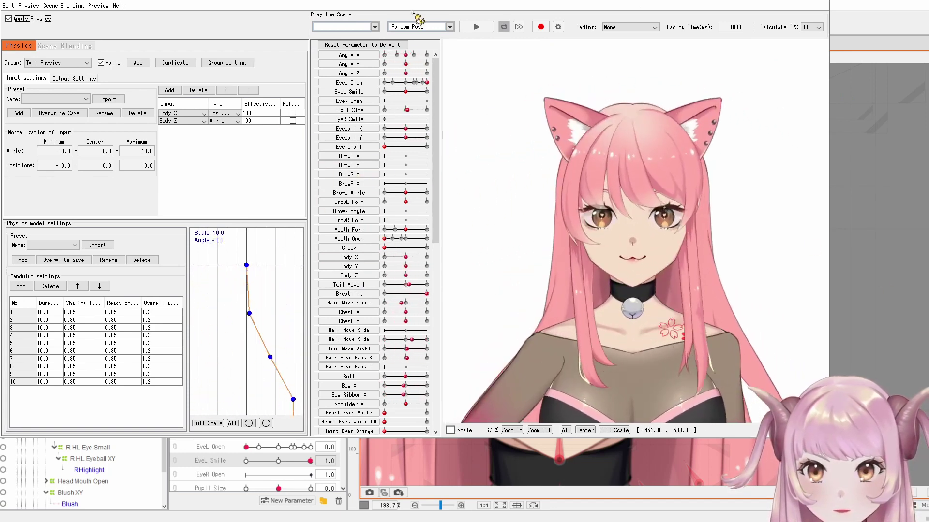
Preview the model's physics by turning the head and varying Angle Z, EyeL Smile, Body X and Pupil Size, resetting the parameters to default.
click(412, 27)
click(415, 34)
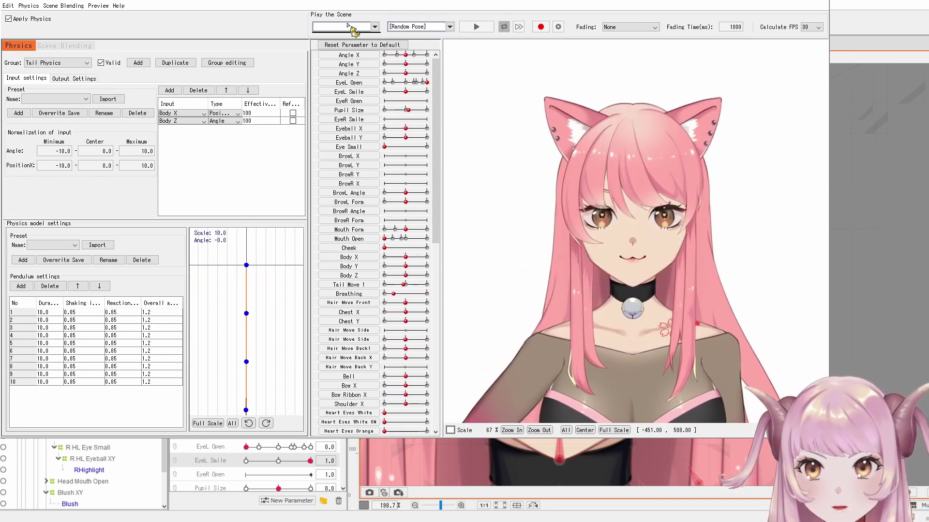
click(358, 26)
drag(750, 220, 396, 201)
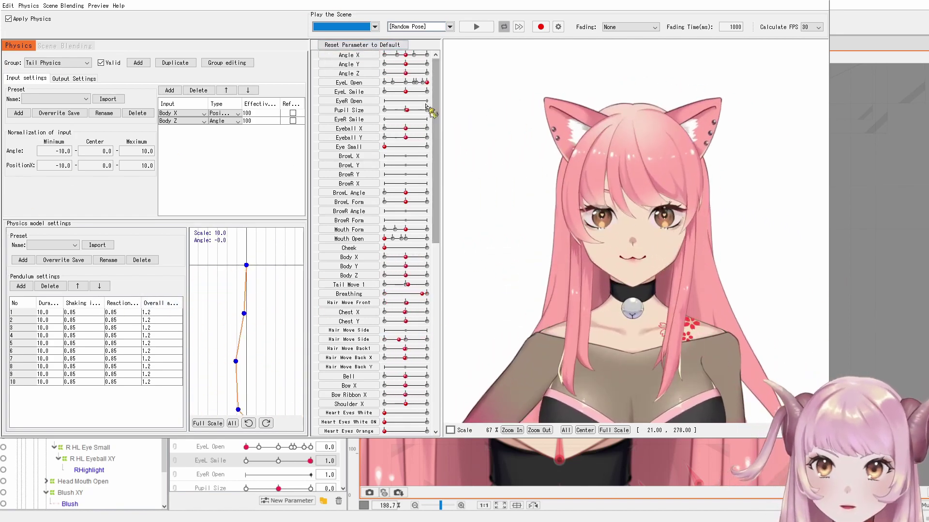
drag(421, 79, 396, 73)
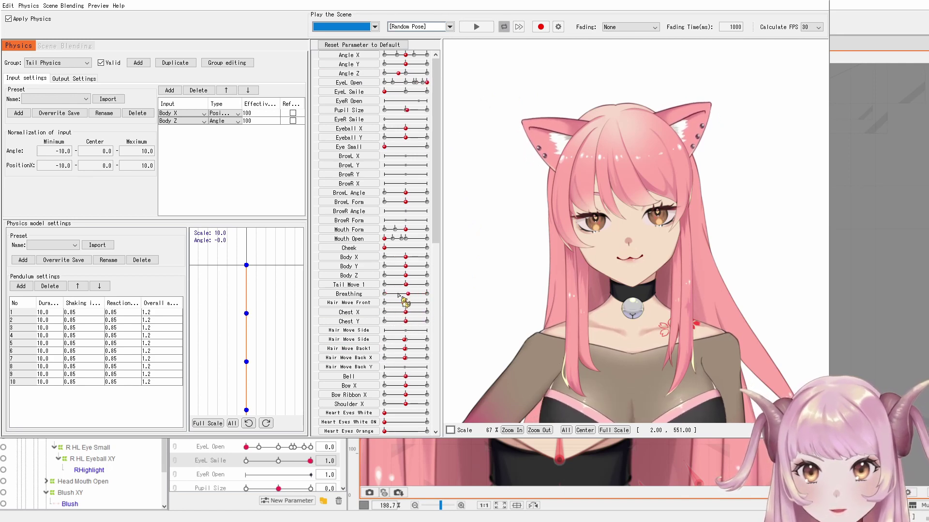
drag(404, 258, 435, 242)
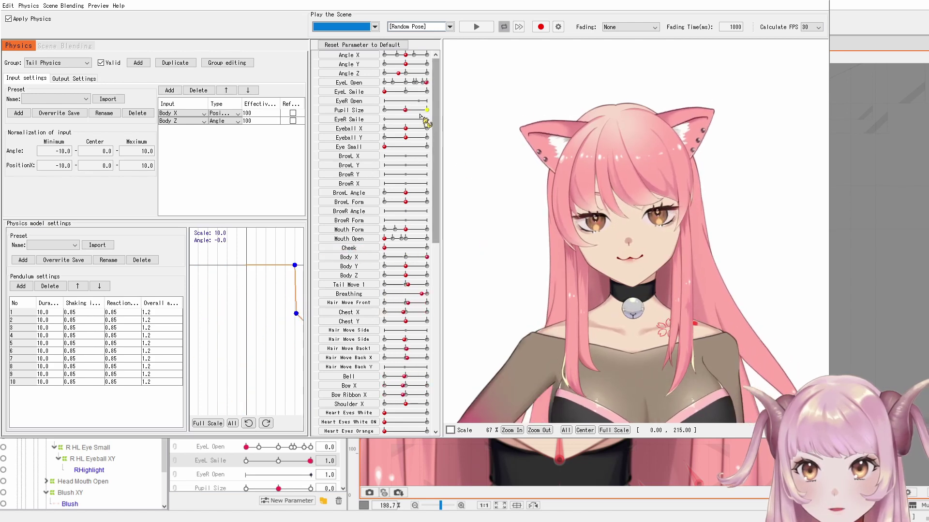
drag(407, 110, 351, 110)
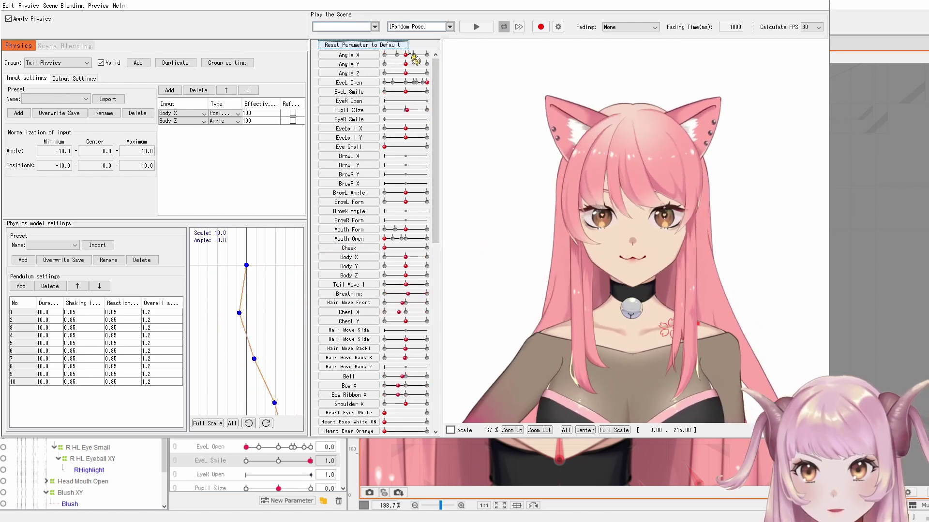
drag(518, 269, 156, 333)
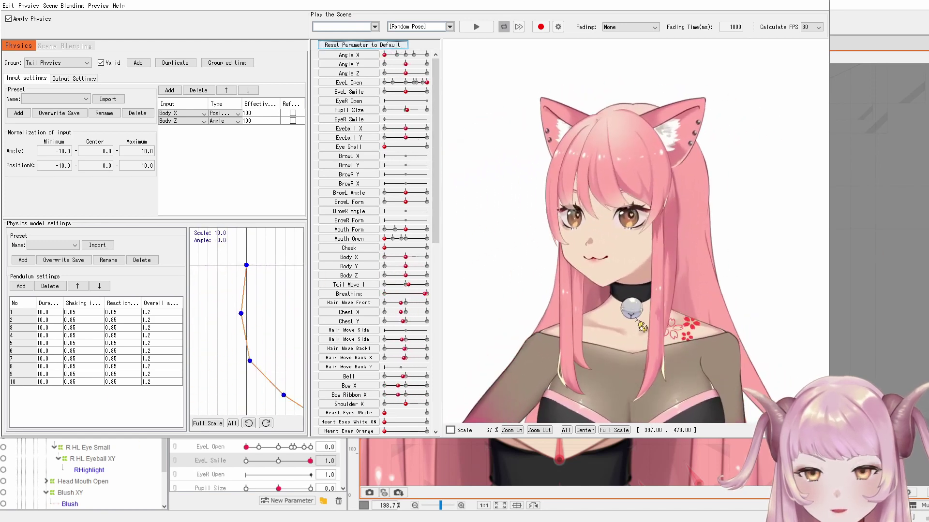